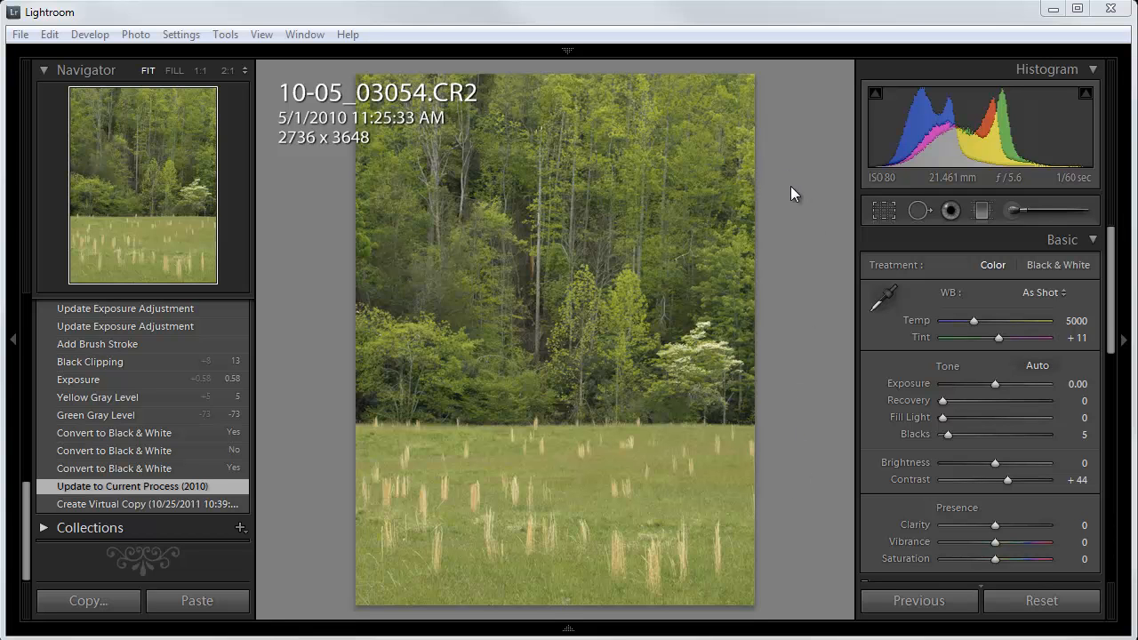
Step: Convert the photo to black and white and set the green level in the Black & White mix to -81
click(1050, 264)
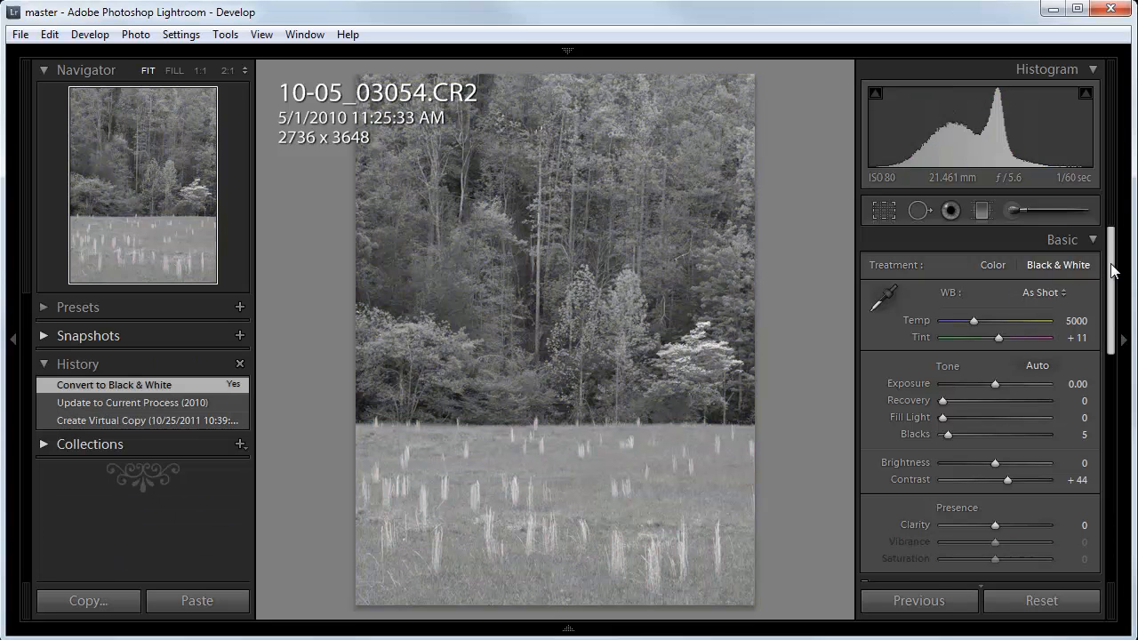
drag(1109, 271, 1109, 391)
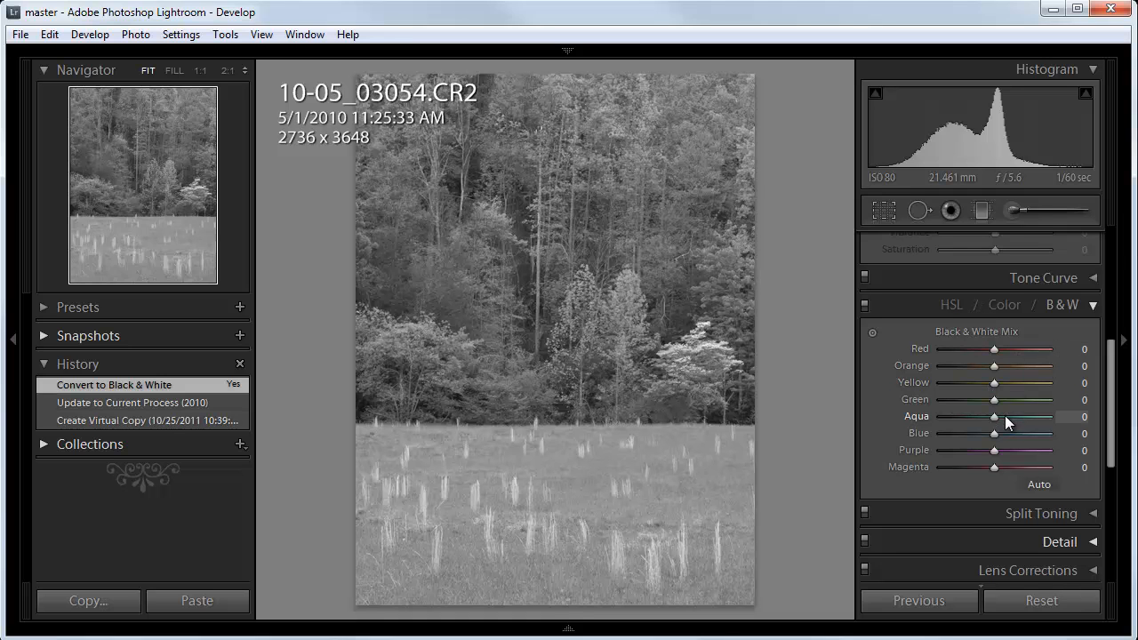
drag(996, 399, 953, 403)
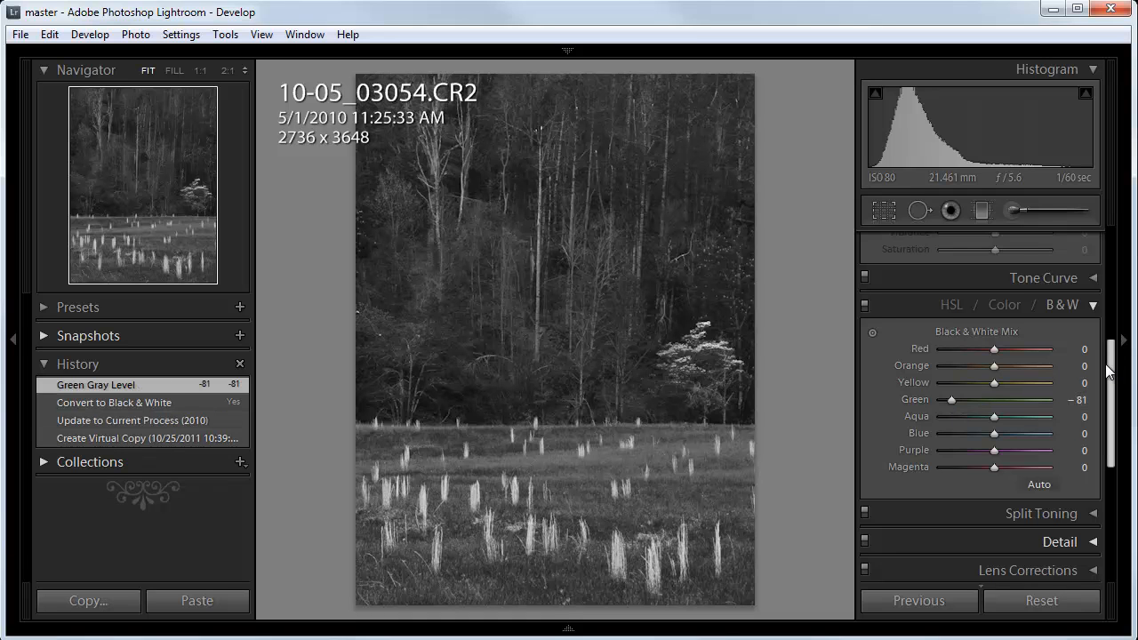
Step: Raise the photo's exposure to +0.72, checking the bright grass tufts at 1:1 for highlight clipping
drag(1110, 355, 1109, 245)
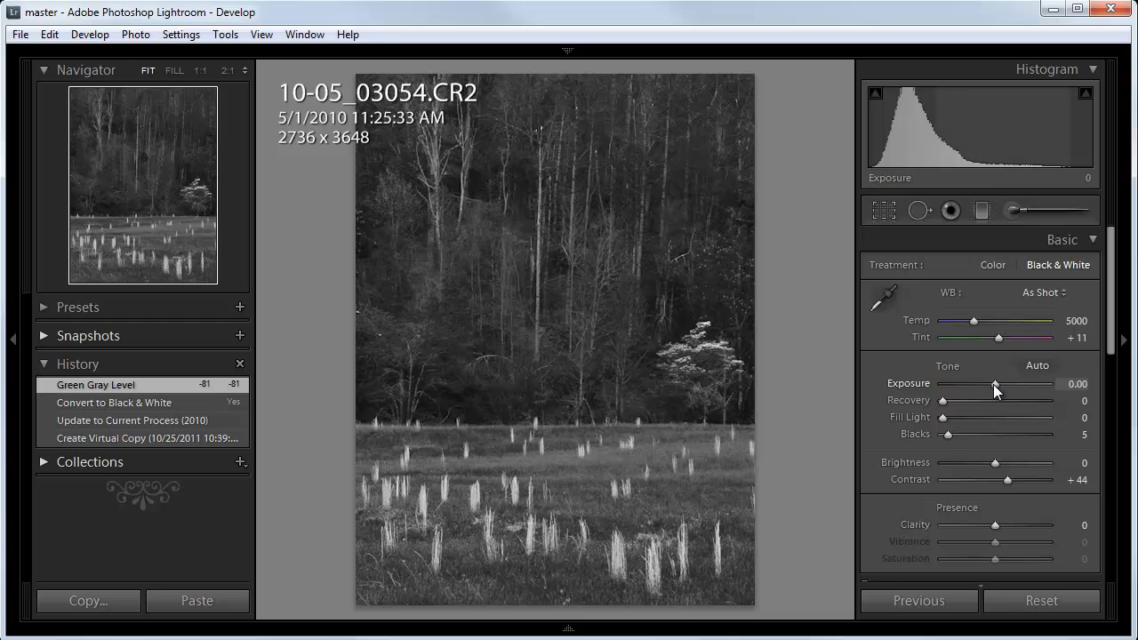
drag(995, 384, 1000, 384)
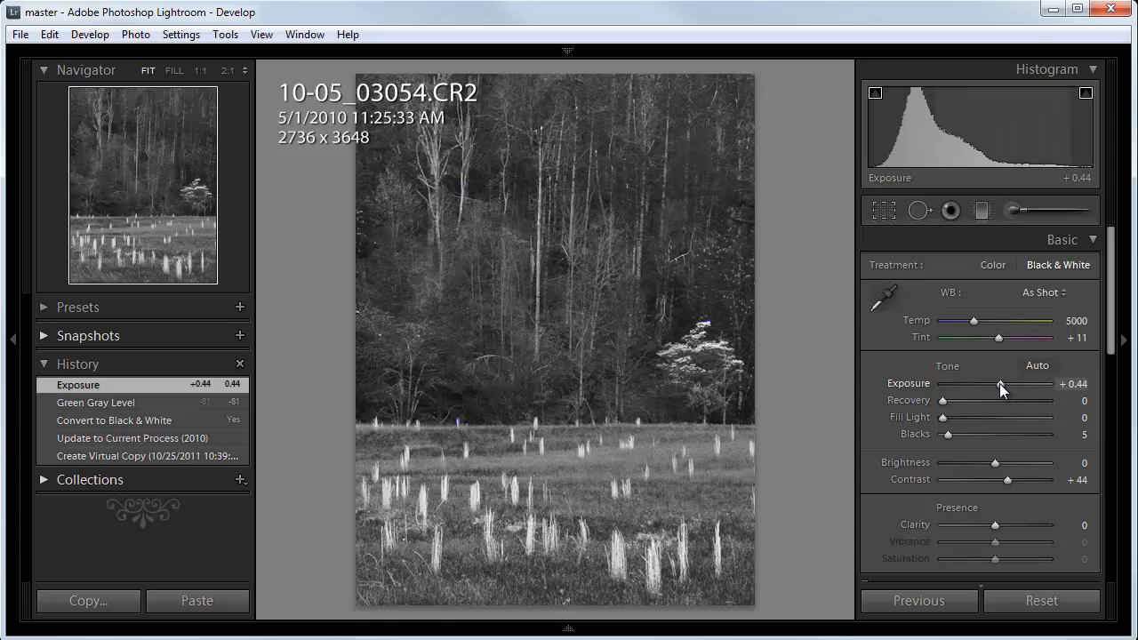
drag(1000, 384, 1005, 385)
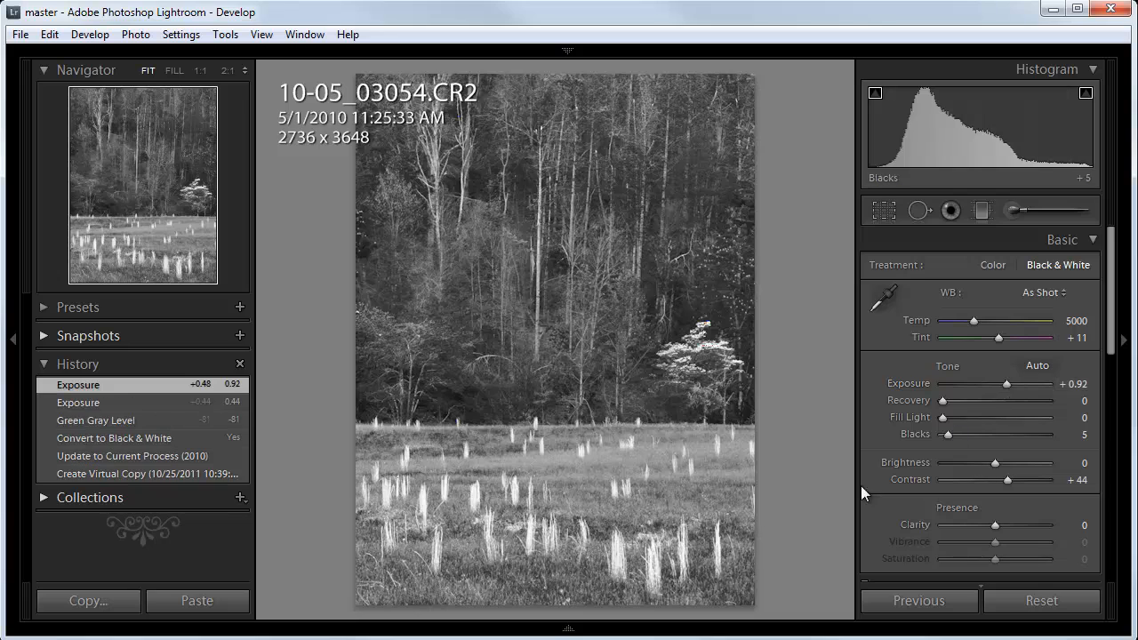
click(642, 557)
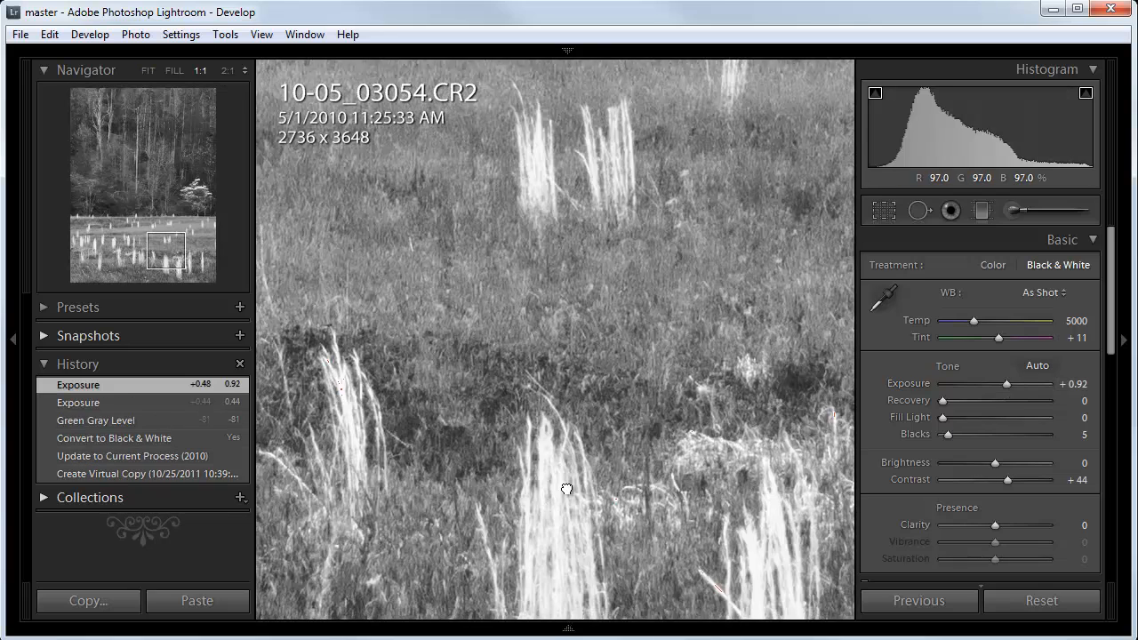
drag(544, 518, 569, 300)
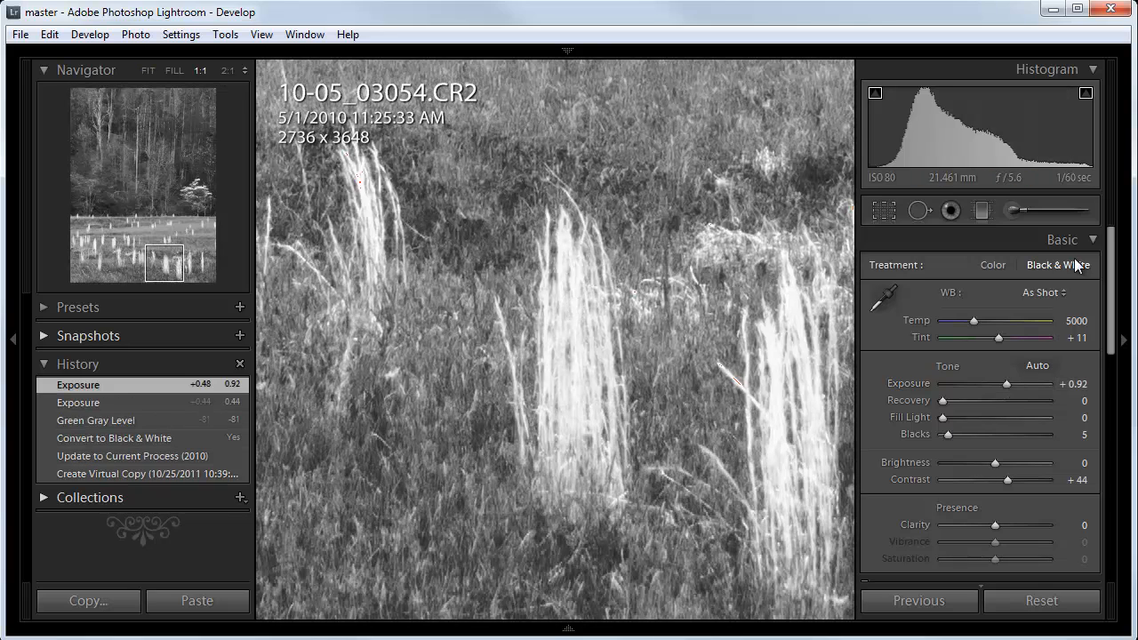
drag(1005, 383, 1003, 385)
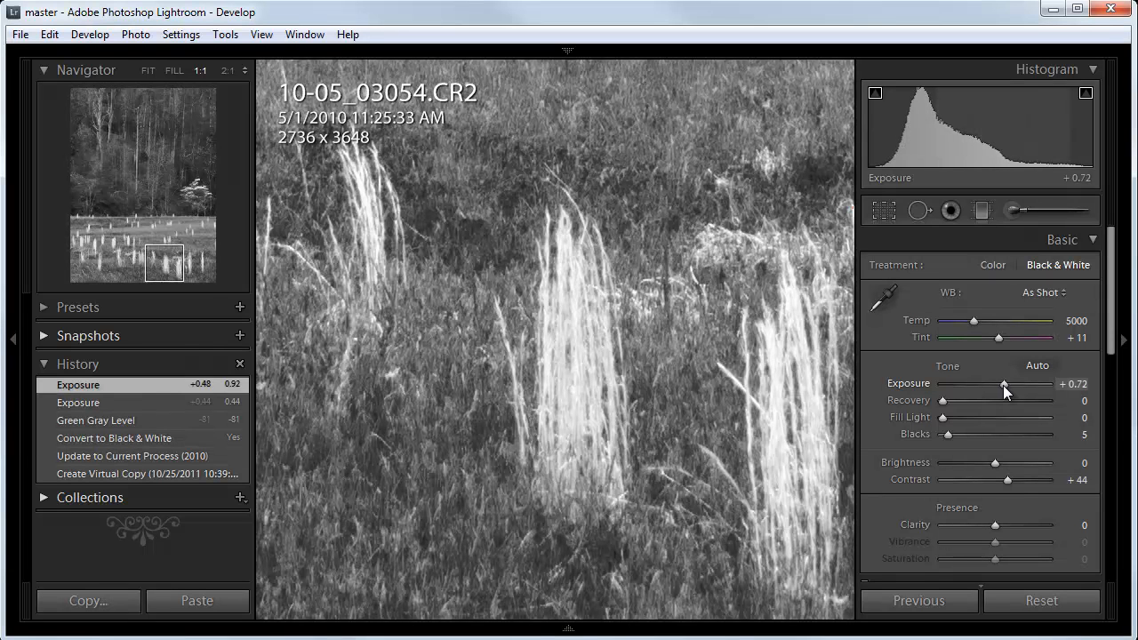
click(691, 394)
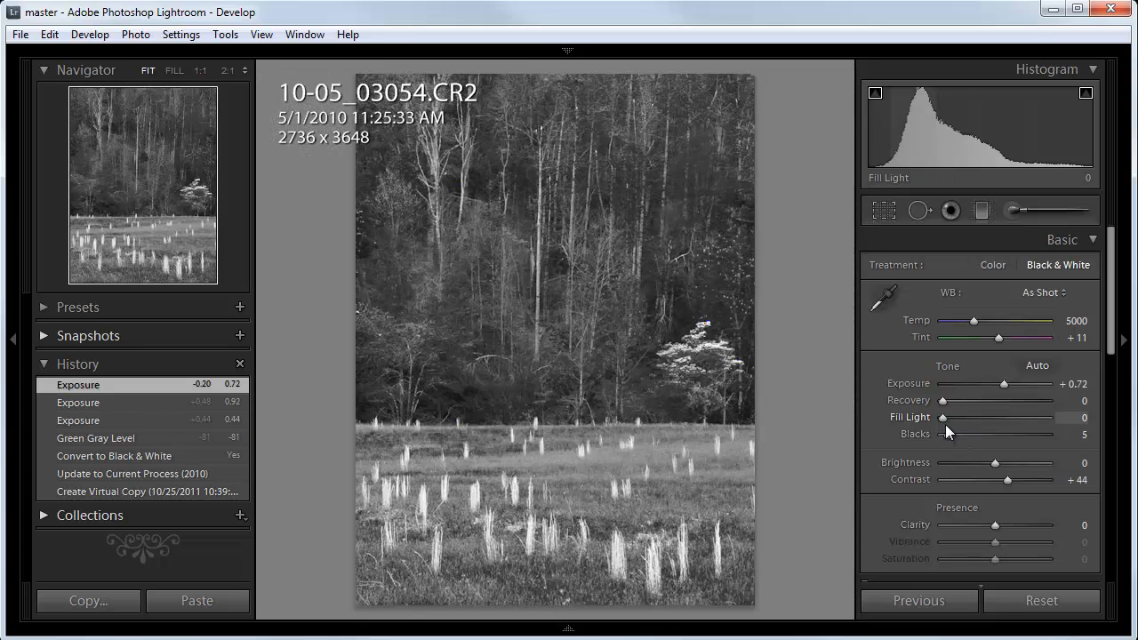
Step: Set Blacks to 10, checking the dark undergrowth at 1:1 for shadow clipping
drag(947, 434, 955, 431)
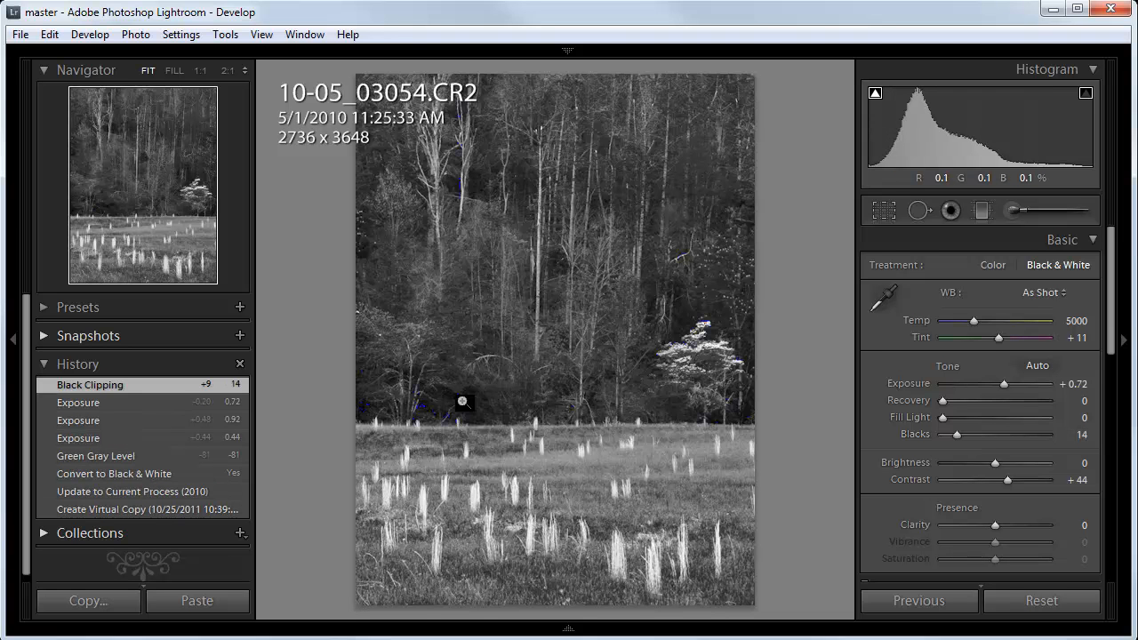
click(463, 401)
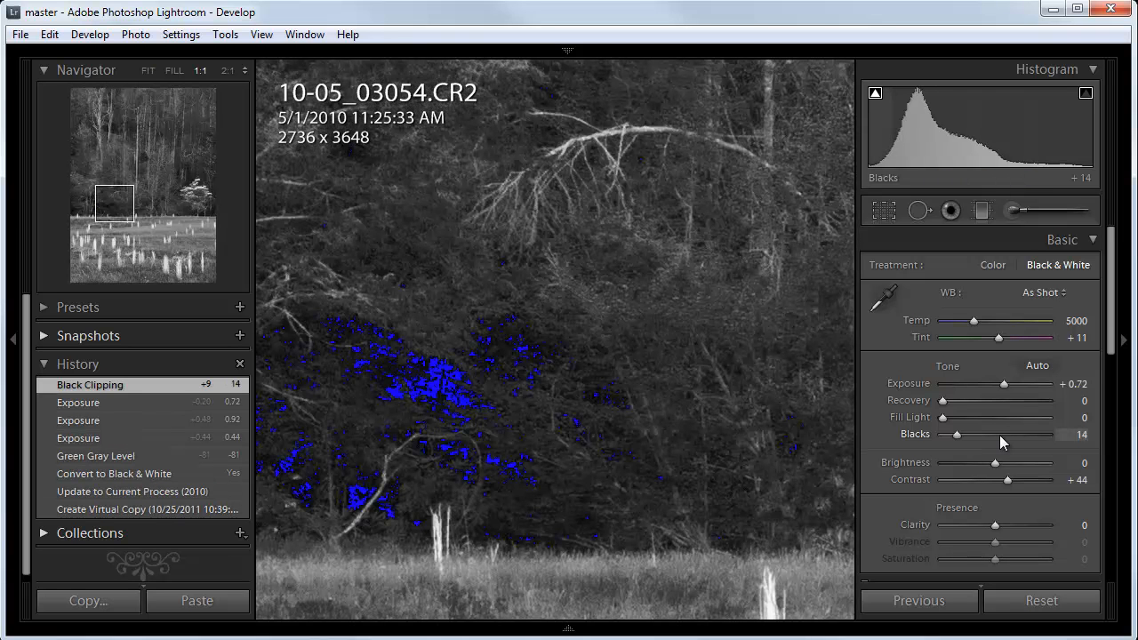
drag(955, 435, 952, 435)
click(531, 358)
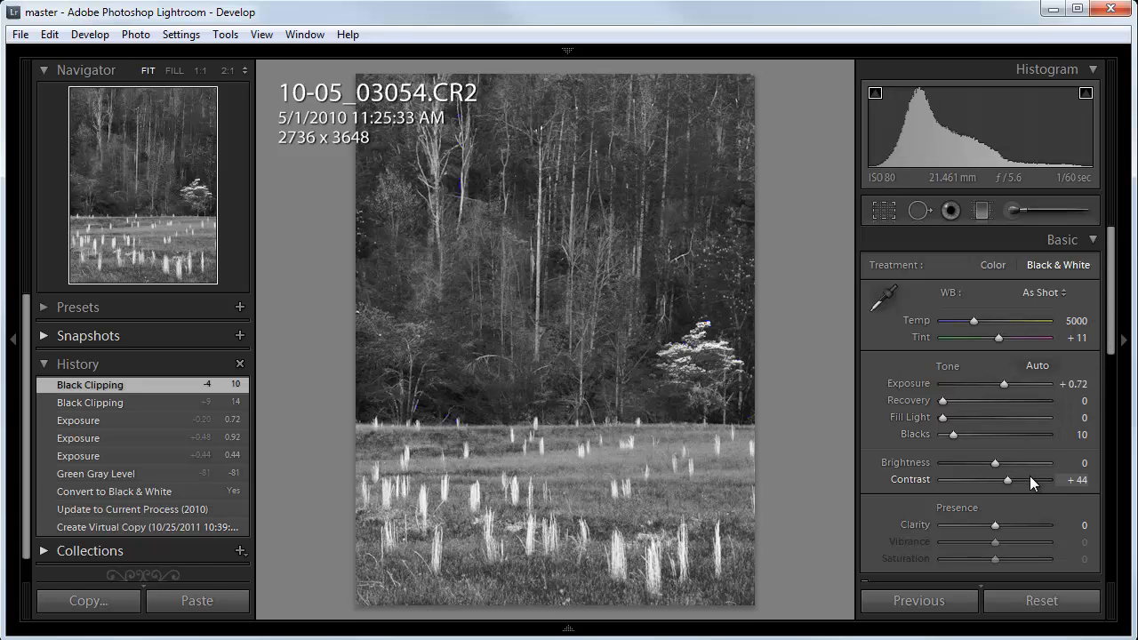
Step: Increase the contrast to +91 and readjust the exposure to +0.65, checking the grass highlights at 1:1
drag(1006, 480, 1043, 485)
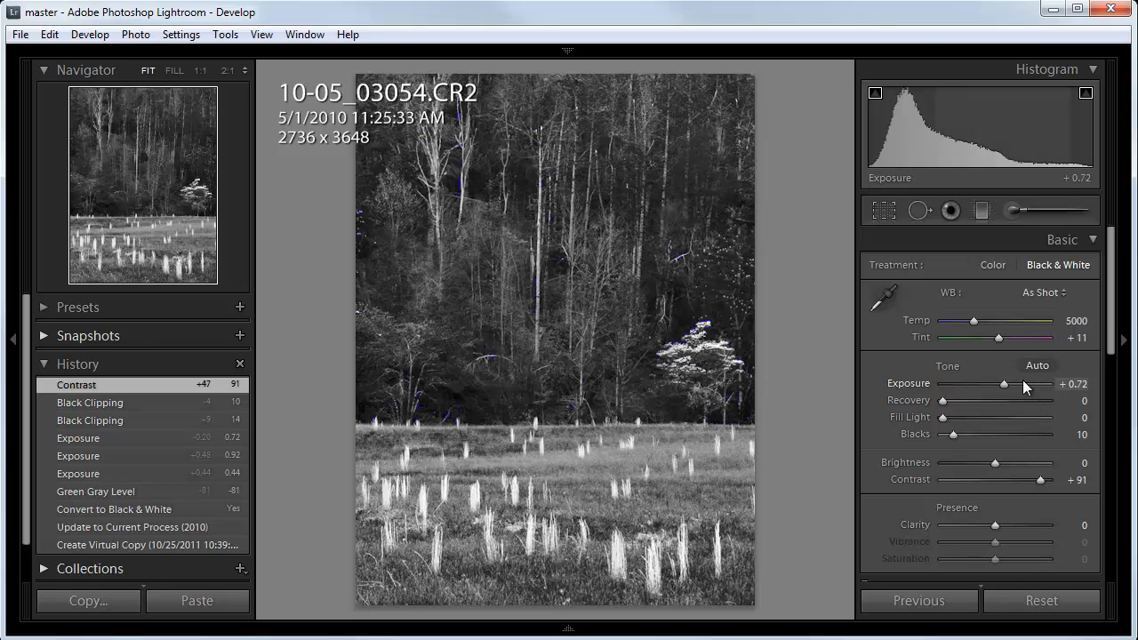
drag(1002, 383, 999, 383)
drag(618, 557, 623, 348)
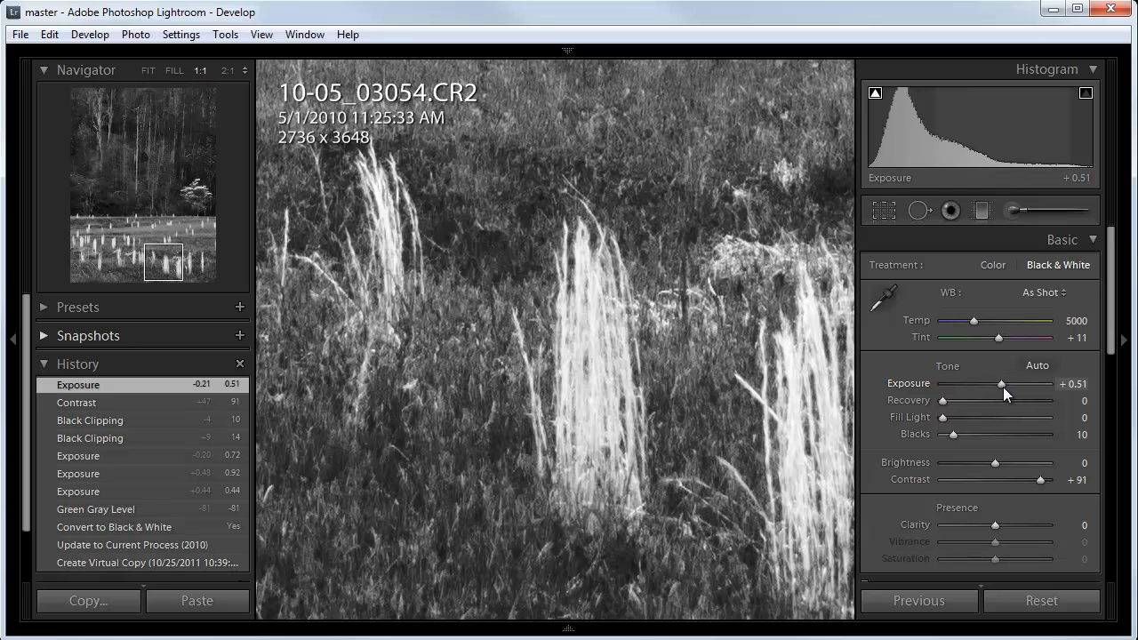
drag(1003, 385, 1005, 386)
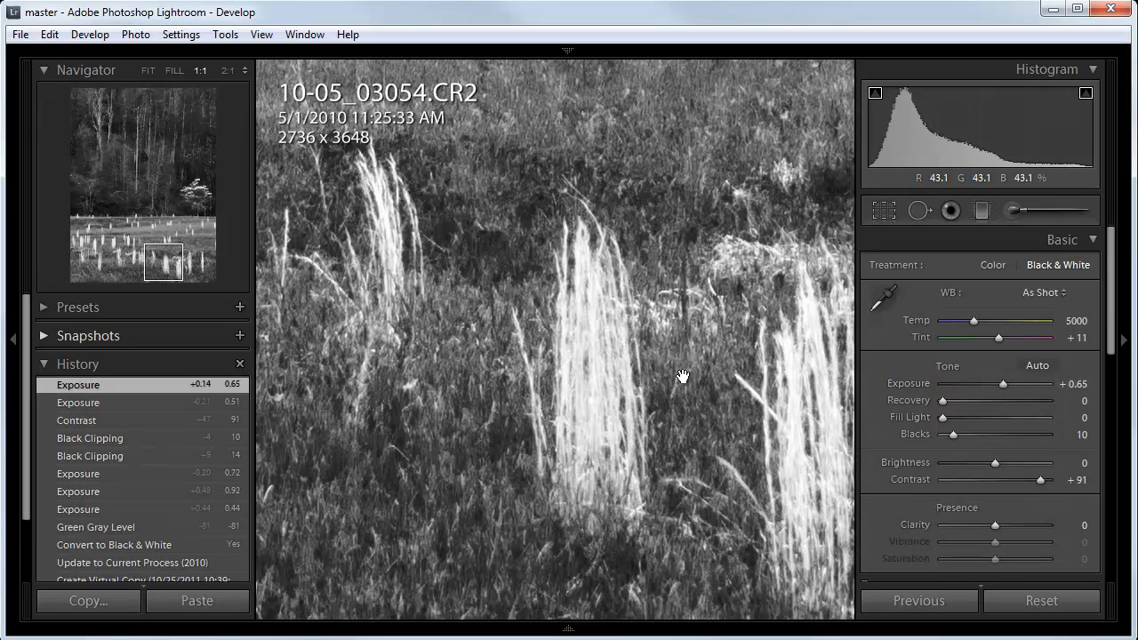
click(685, 379)
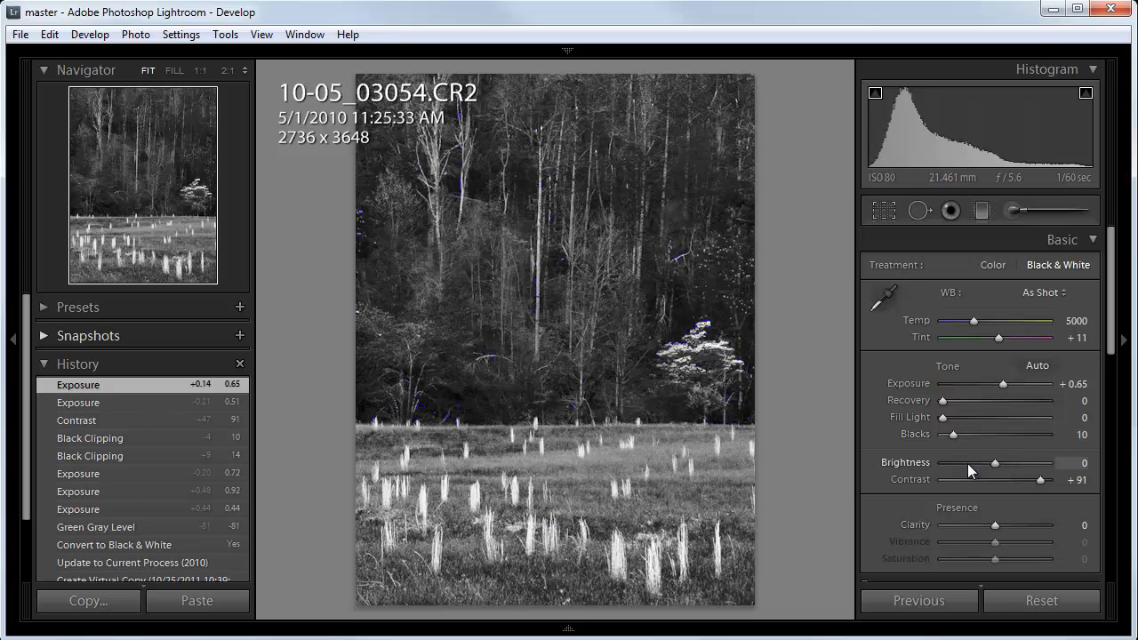
Step: Reduce Blacks to 8 while checking the clipped shadows below the trees at 1:1
click(425, 400)
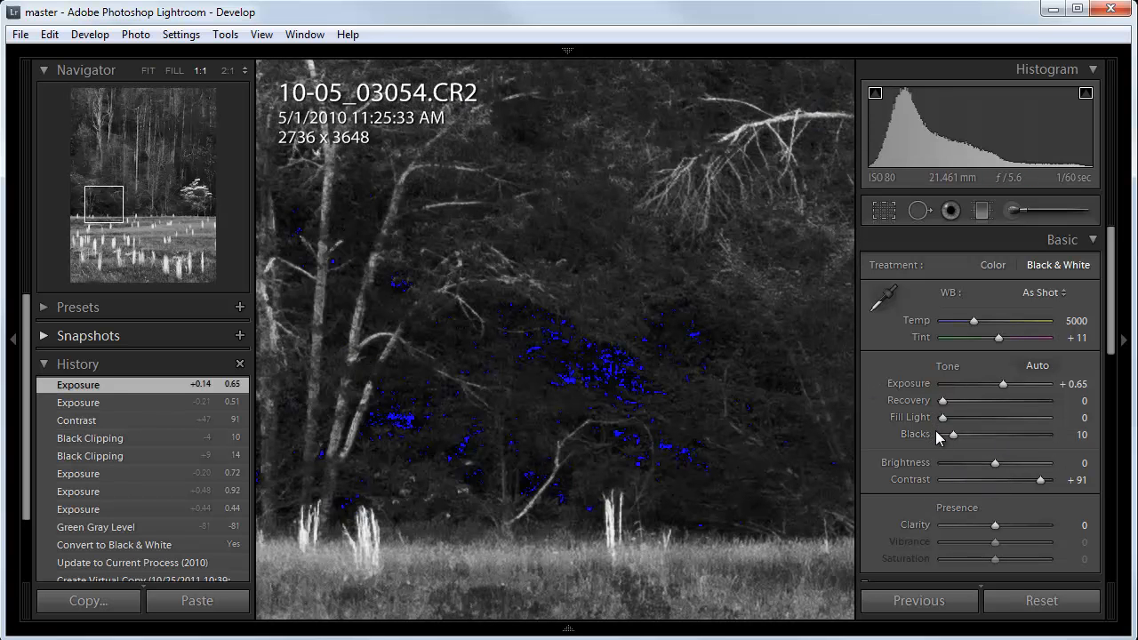
drag(950, 434, 948, 435)
click(603, 358)
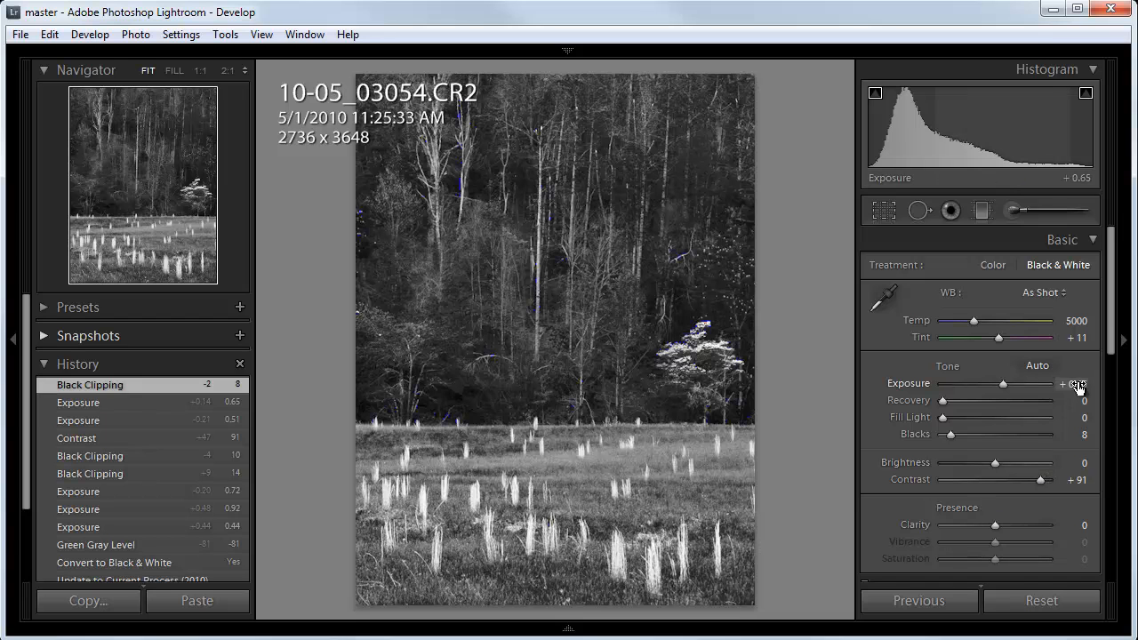
Step: Darken the green level in the Black & White mix further to -90
drag(1106, 339, 1109, 469)
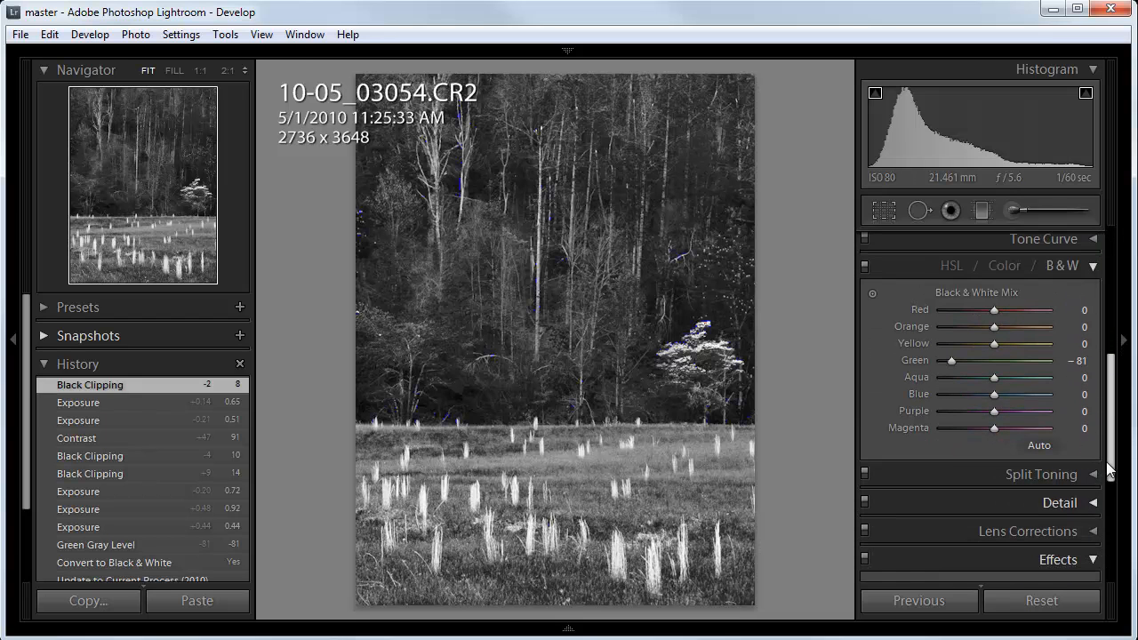
drag(950, 362, 947, 362)
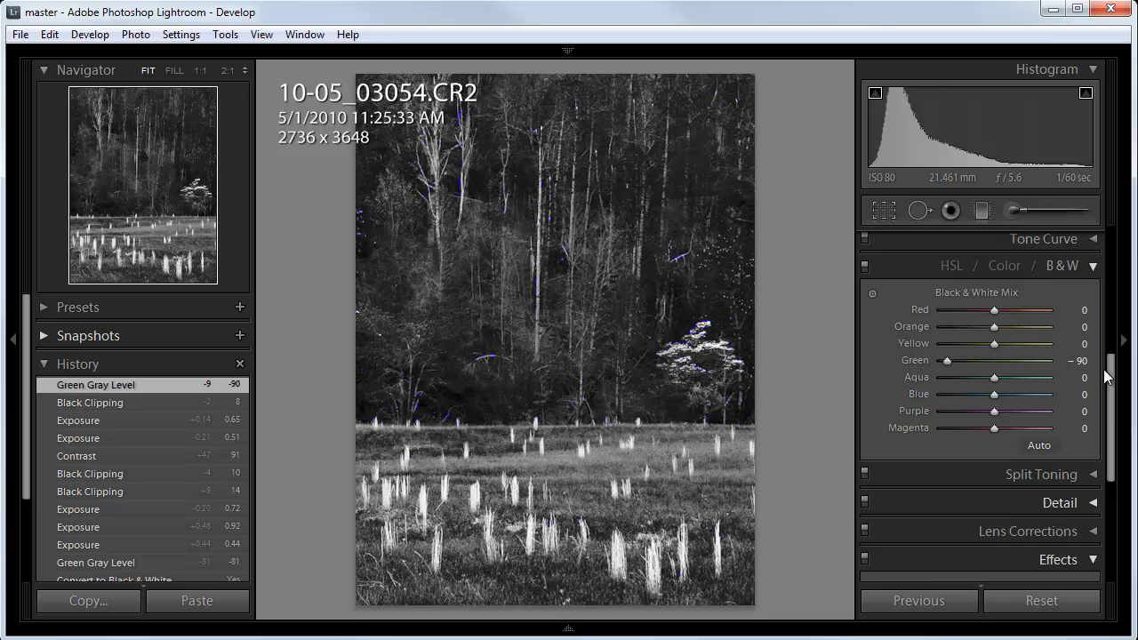
drag(1111, 378, 1115, 265)
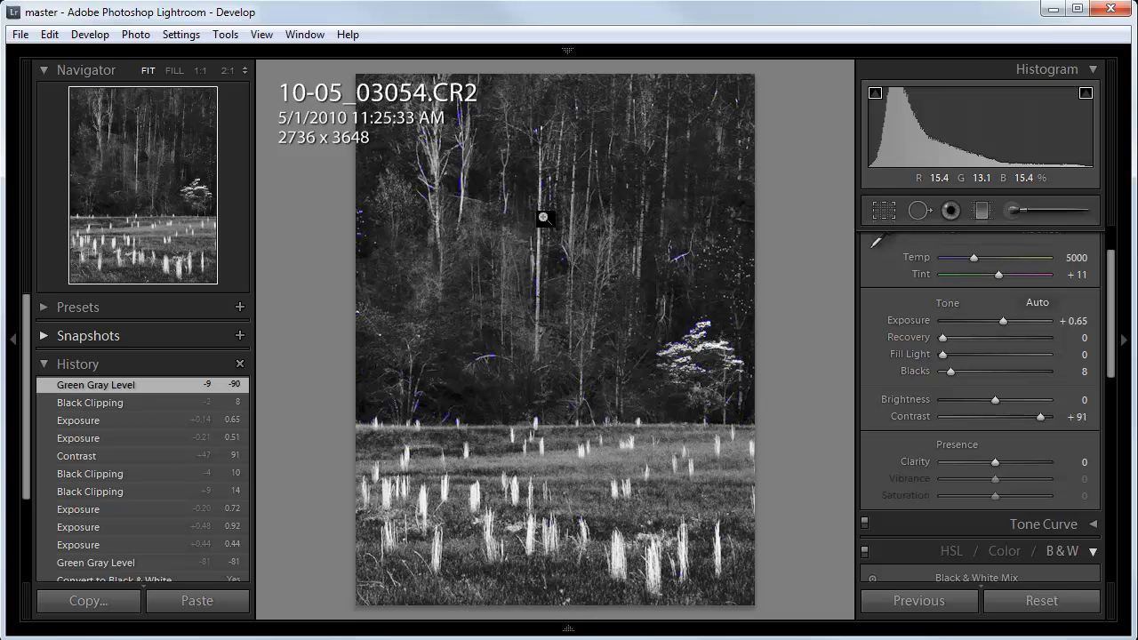
drag(1110, 304, 1123, 205)
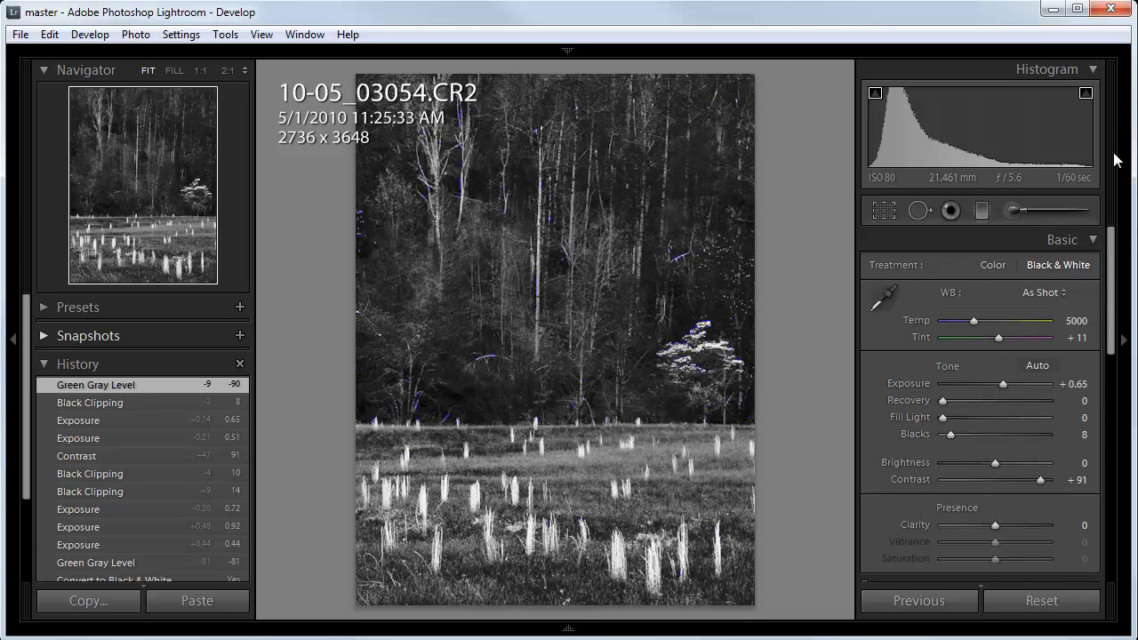
Step: Set up an adjustment brush with exposure 2.43, size 17.8 and flow 100
click(1015, 211)
drag(959, 291, 1019, 291)
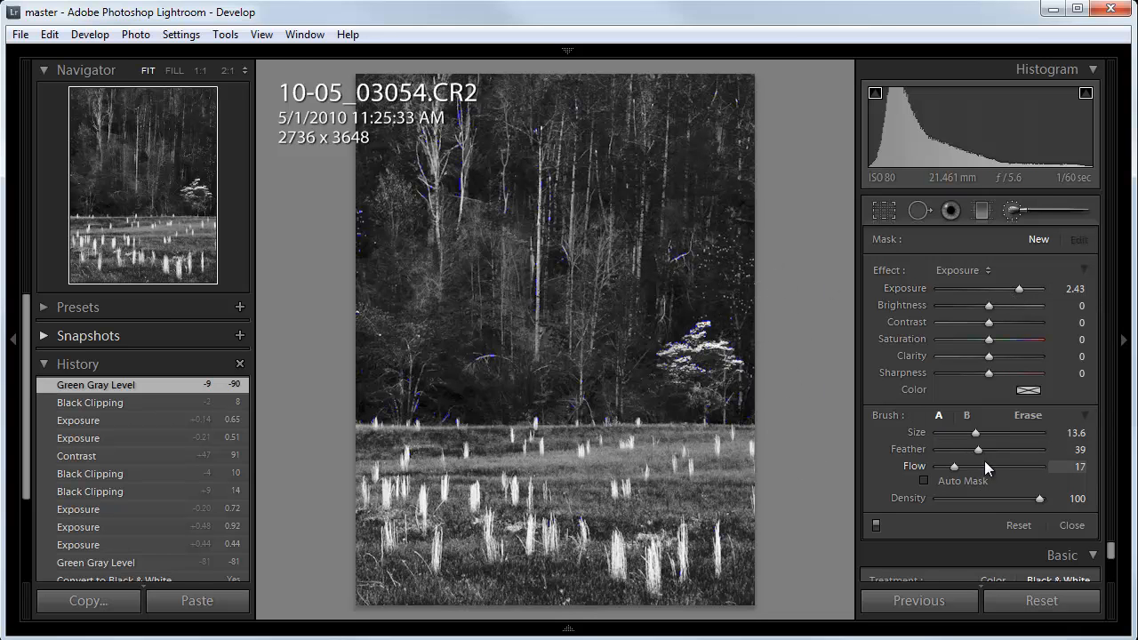
drag(973, 431, 979, 436)
drag(954, 467, 1052, 468)
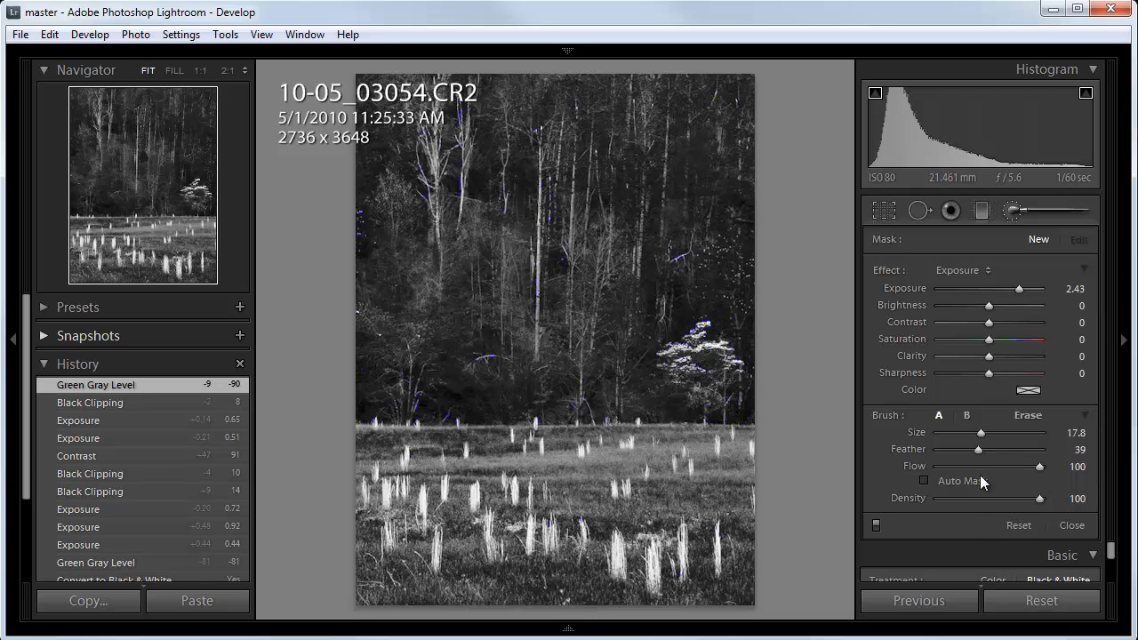
Step: Paint the exposure mask over the whole forest, reducing the brush size to 12.0 to fill in along the tree line
mouse_move(701, 155)
mouse_down()
mouse_move(772, 110)
mouse_move(383, 102)
mouse_move(692, 144)
mouse_move(680, 131)
mouse_move(213, 151)
mouse_move(700, 219)
mouse_move(584, 184)
mouse_move(703, 275)
mouse_move(613, 215)
mouse_move(228, 246)
mouse_move(748, 278)
mouse_move(368, 300)
mouse_move(764, 340)
mouse_move(356, 342)
mouse_move(435, 360)
mouse_move(767, 370)
mouse_move(371, 372)
mouse_move(308, 391)
mouse_up()
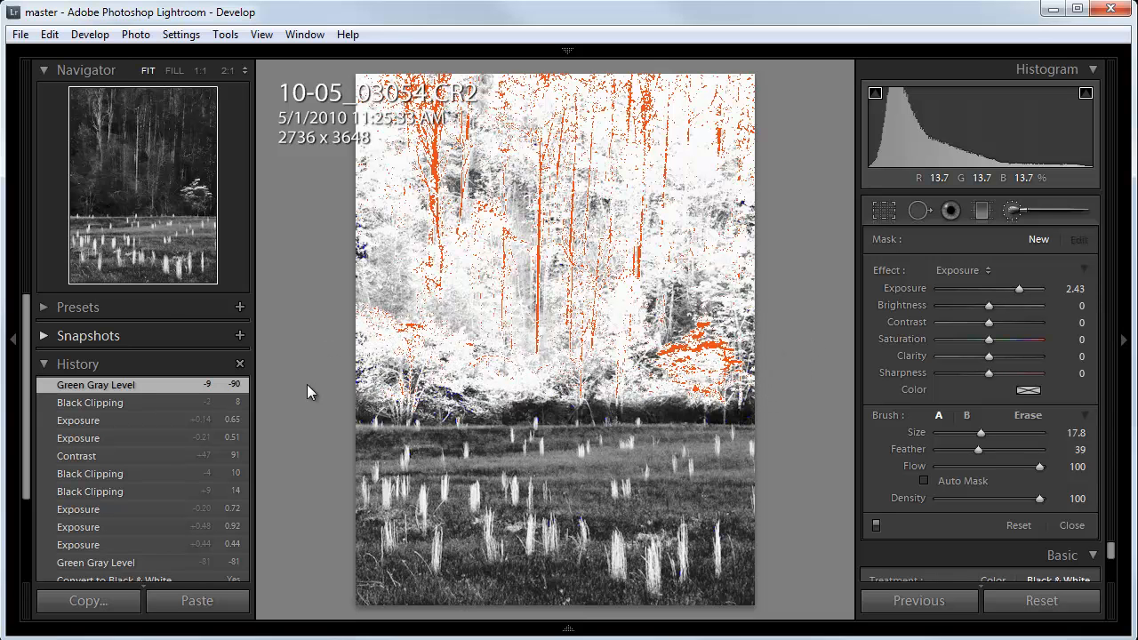
key(bracketleft)
key(bracketleft)
key(bracketleft)
key(bracketleft)
key(bracketleft)
key(bracketleft)
mouse_move(359, 400)
mouse_down()
mouse_move(584, 411)
mouse_move(795, 408)
mouse_up()
mouse_move(731, 386)
mouse_down()
mouse_move(656, 337)
mouse_move(677, 317)
mouse_move(636, 344)
mouse_up()
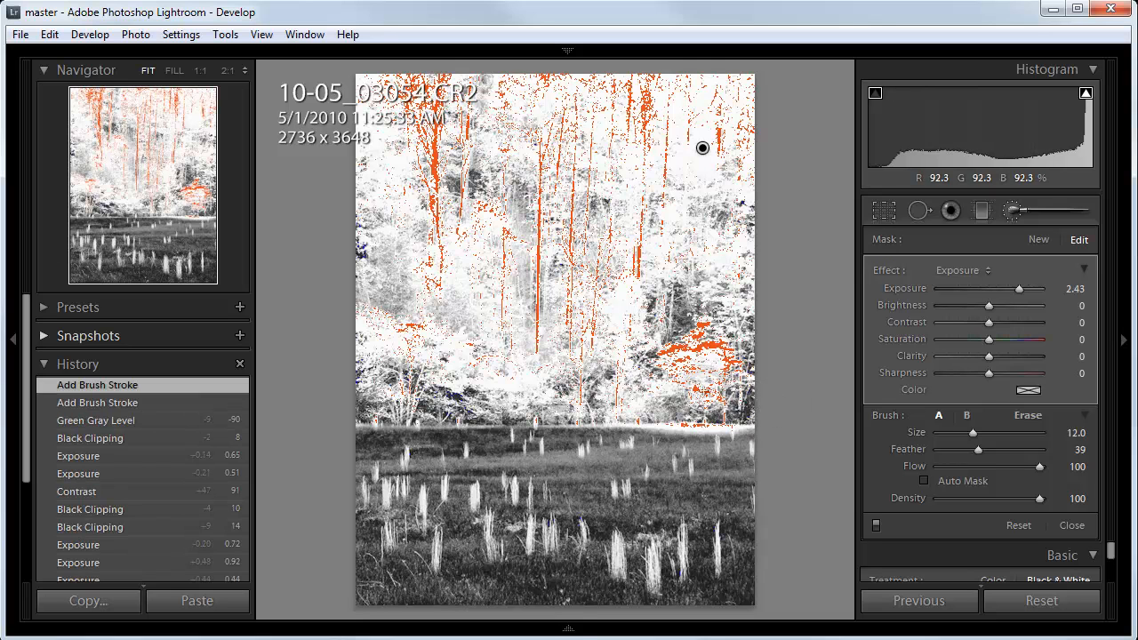
mouse_move(738, 391)
mouse_down()
mouse_move(715, 366)
mouse_move(694, 380)
mouse_up()
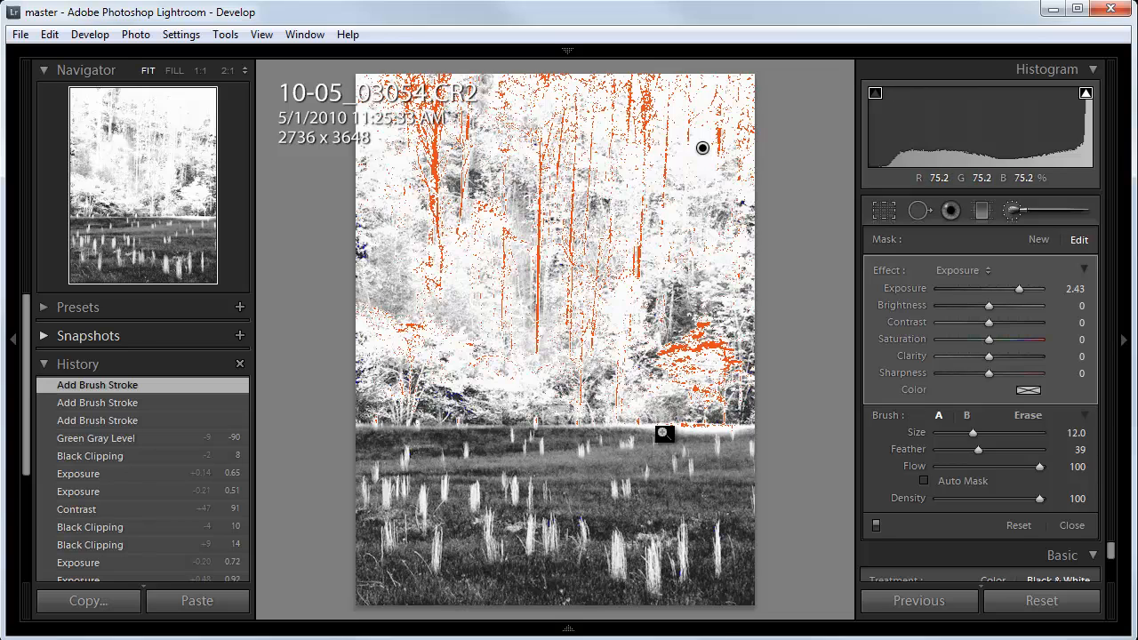
Step: Switch the brush to Erase with size 10.0 and remove the mask overspill from the meadow beneath the white-blossomed tree
click(681, 427)
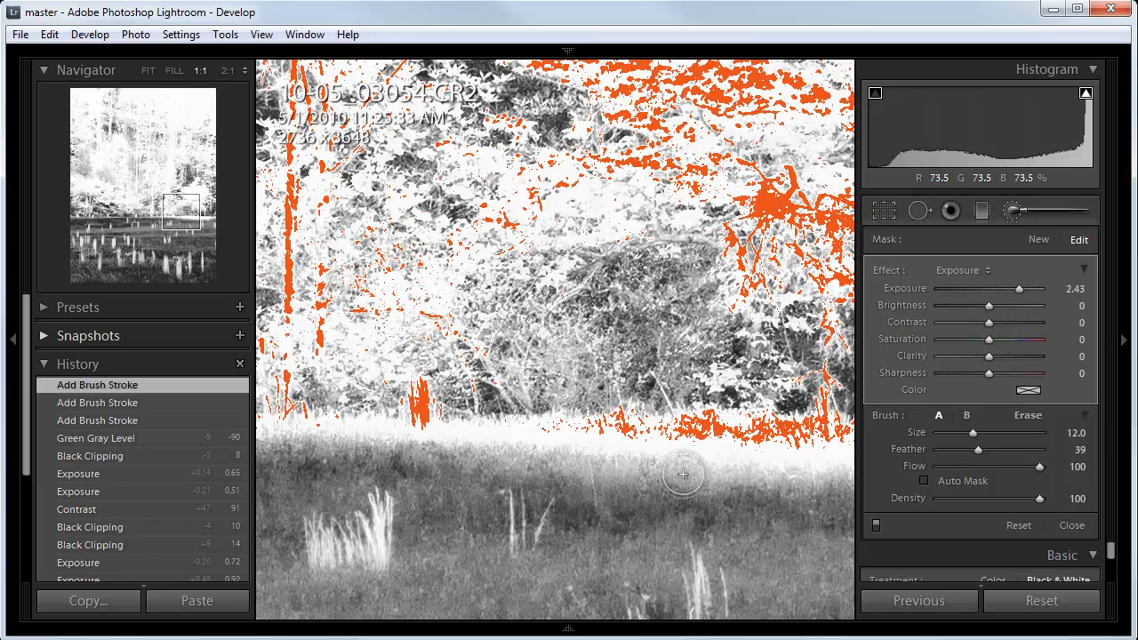
drag(721, 451, 518, 419)
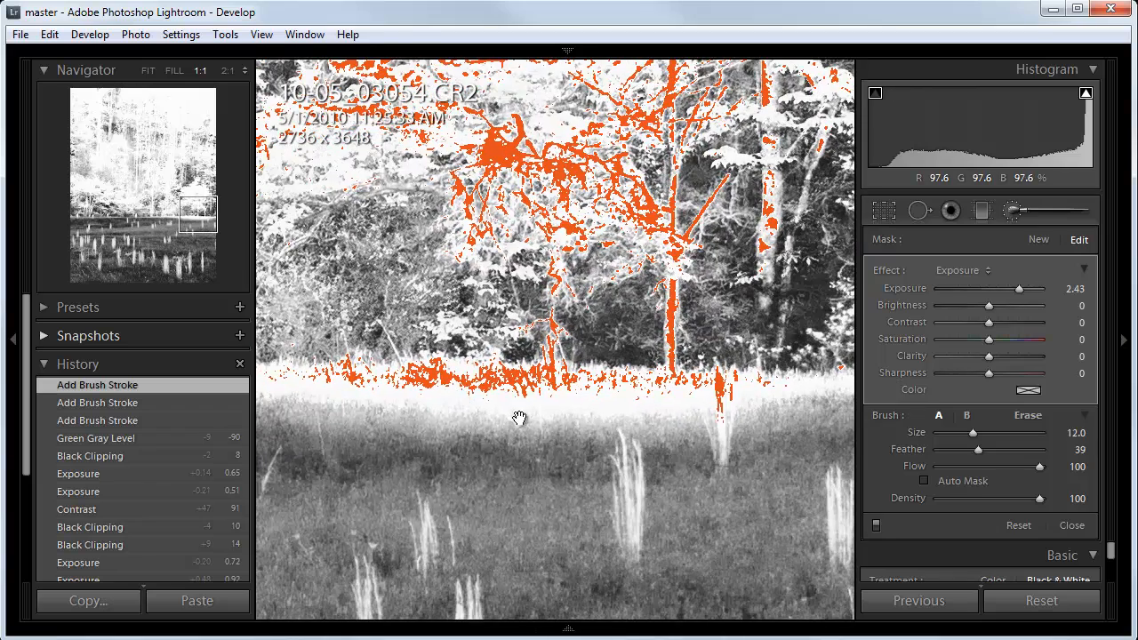
click(1031, 418)
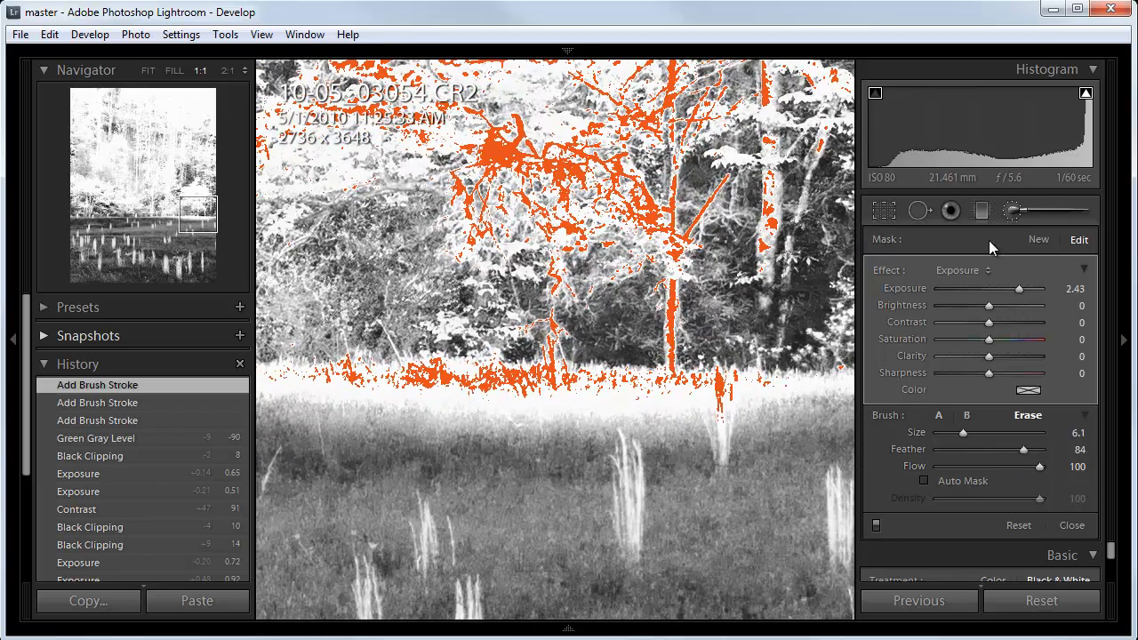
scroll(556, 424, up, 3)
mouse_move(628, 410)
mouse_down()
mouse_move(531, 412)
mouse_move(813, 406)
mouse_move(640, 400)
mouse_move(882, 414)
mouse_move(777, 401)
mouse_move(848, 388)
mouse_move(457, 398)
mouse_move(258, 429)
mouse_move(720, 437)
mouse_move(609, 391)
mouse_move(502, 374)
mouse_move(811, 399)
mouse_move(758, 450)
mouse_move(731, 422)
mouse_move(316, 395)
mouse_move(361, 380)
mouse_move(435, 377)
mouse_move(300, 399)
mouse_move(537, 411)
mouse_up()
mouse_move(427, 432)
mouse_down()
mouse_move(972, 394)
mouse_move(966, 386)
mouse_up()
mouse_move(773, 360)
mouse_down()
mouse_move(726, 341)
mouse_move(790, 336)
mouse_move(372, 340)
mouse_move(720, 362)
mouse_move(684, 328)
mouse_move(685, 305)
mouse_move(690, 319)
mouse_move(564, 380)
mouse_move(494, 345)
mouse_move(489, 317)
mouse_move(462, 346)
mouse_move(226, 343)
mouse_move(909, 407)
mouse_move(1101, 403)
mouse_up()
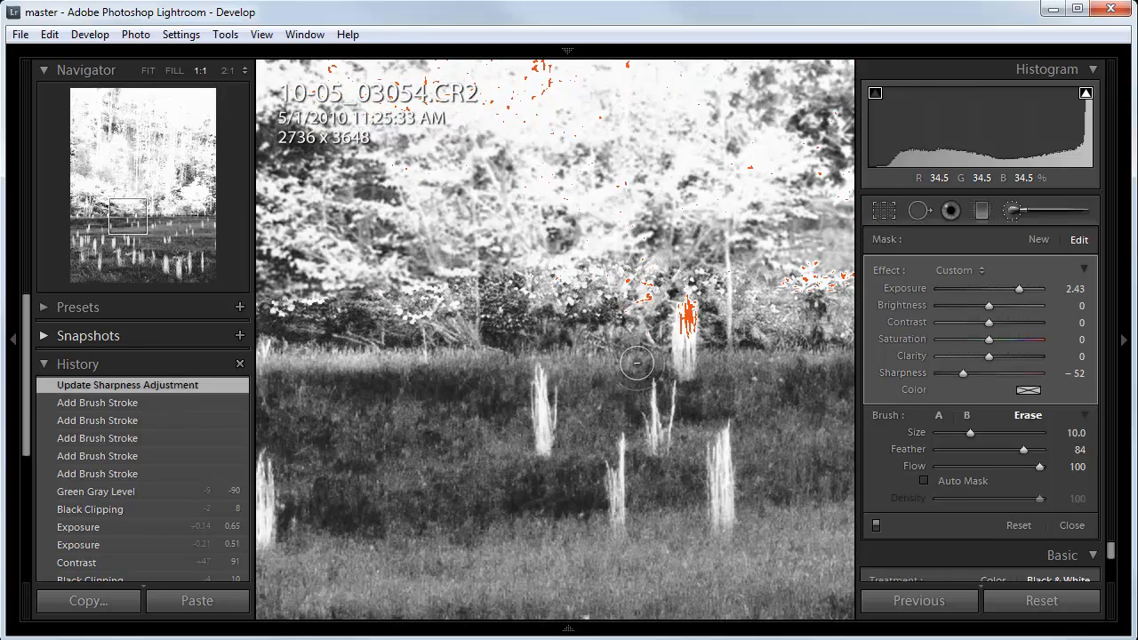
Step: Erase the remaining mask overspill along the meadow's edge to the photo's left border, including the grass tufts
drag(360, 421, 782, 418)
mouse_move(689, 366)
mouse_down()
mouse_move(639, 314)
mouse_move(539, 373)
mouse_move(391, 336)
mouse_move(383, 320)
mouse_move(152, 343)
mouse_up()
drag(482, 382, 711, 360)
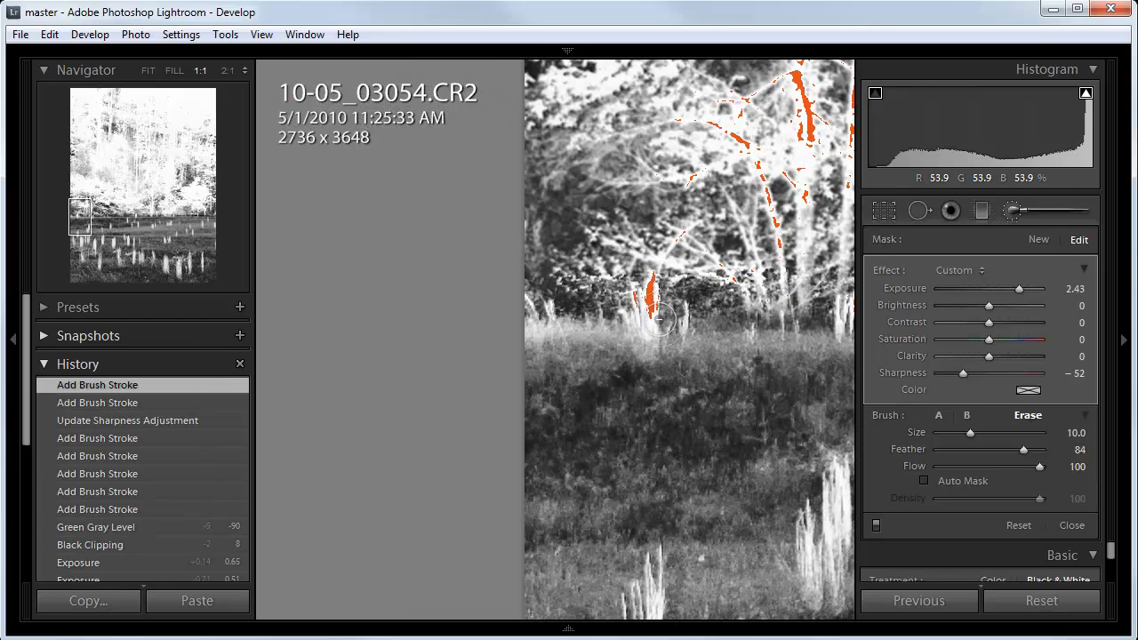
mouse_move(490, 323)
mouse_down()
mouse_move(768, 342)
mouse_move(666, 394)
mouse_up()
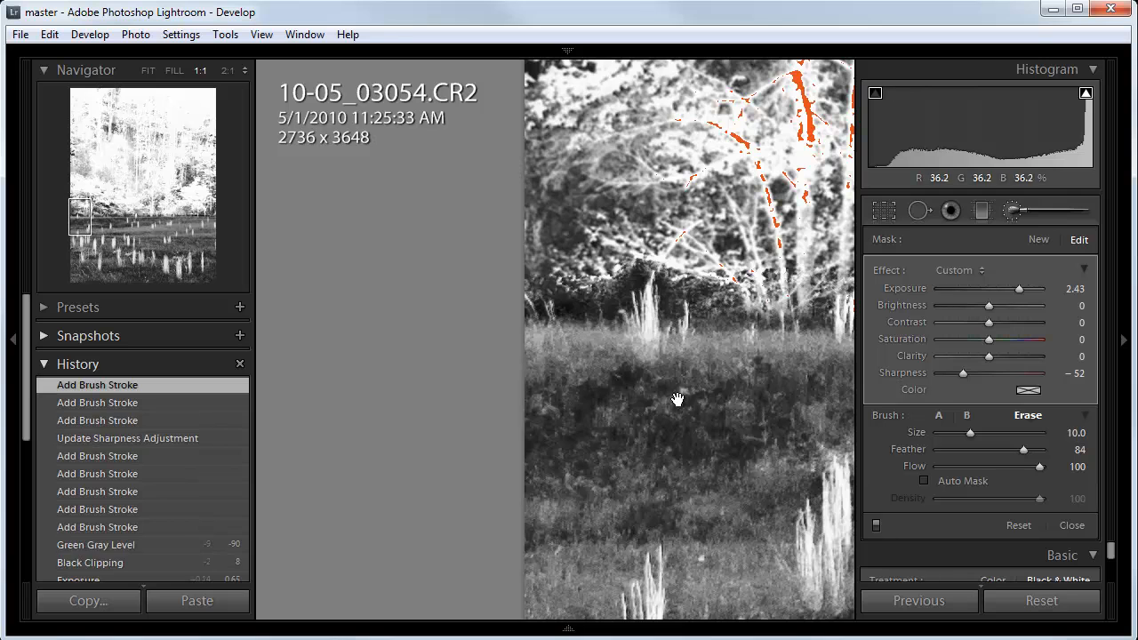
click(690, 403)
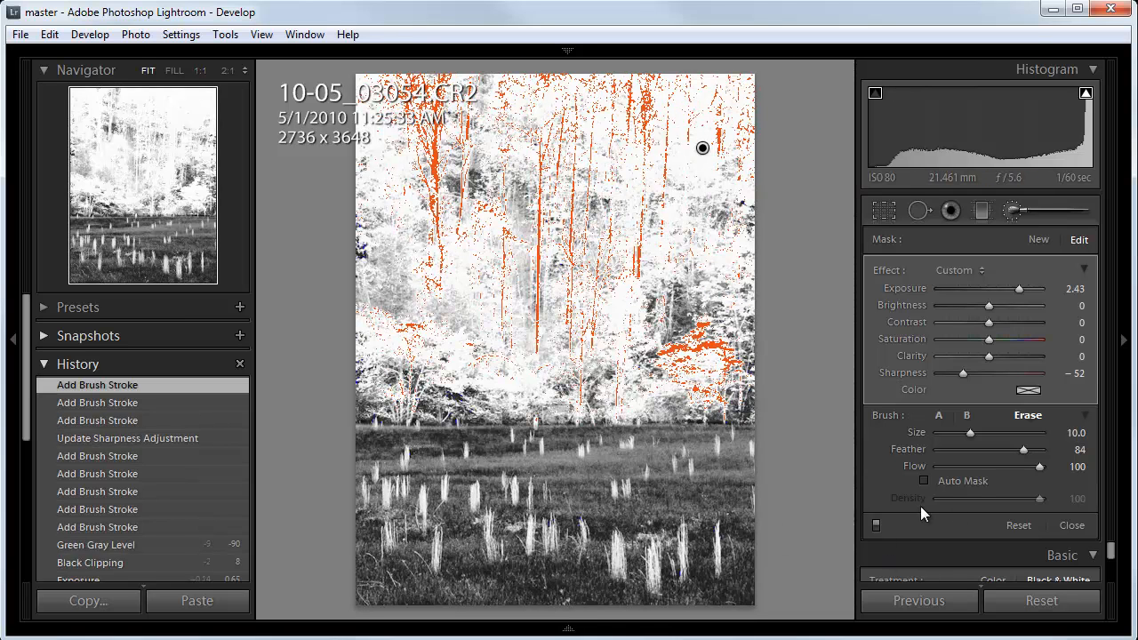
Step: Reset the forest mask's exposure to 0 and test a brighter exposure before returning it to 0.00
click(1075, 290)
text(0)
key(Return)
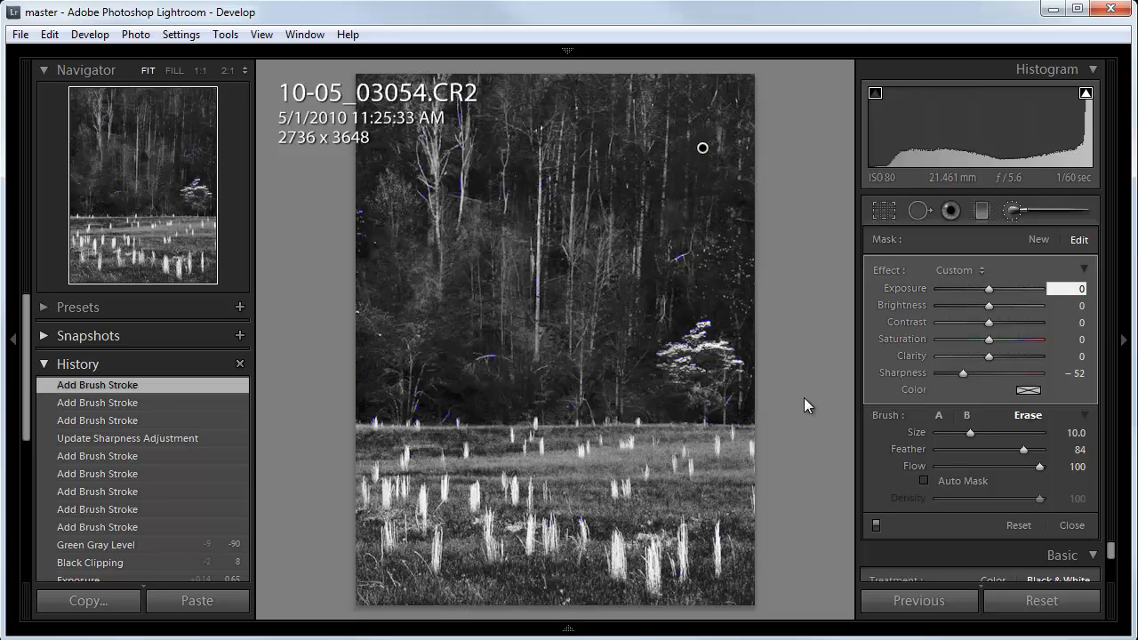
click(989, 291)
drag(990, 289, 1110, 308)
drag(1041, 309, 991, 300)
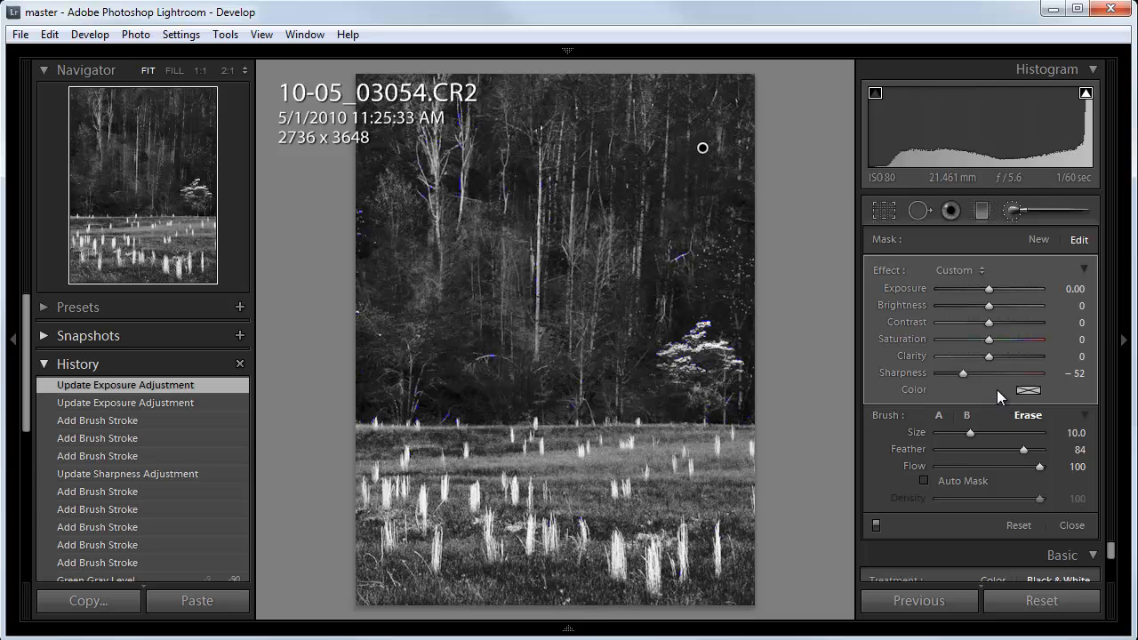
Step: Set the forest mask's contrast to 61 and brightness to 43, and close the adjustment brush
drag(989, 322, 1017, 326)
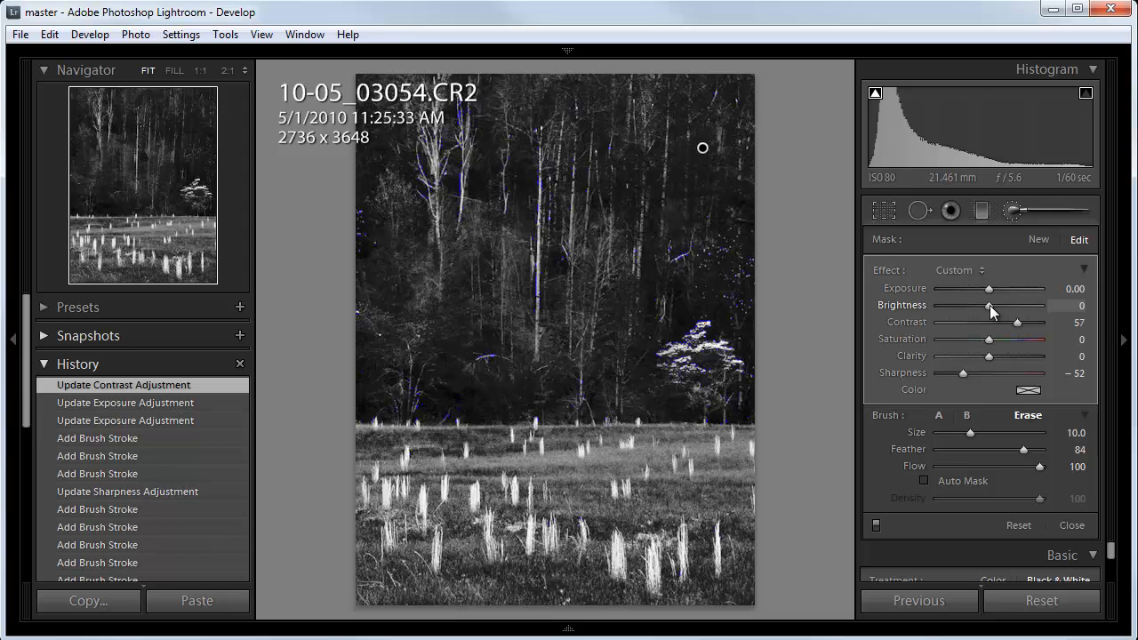
drag(992, 305, 1002, 306)
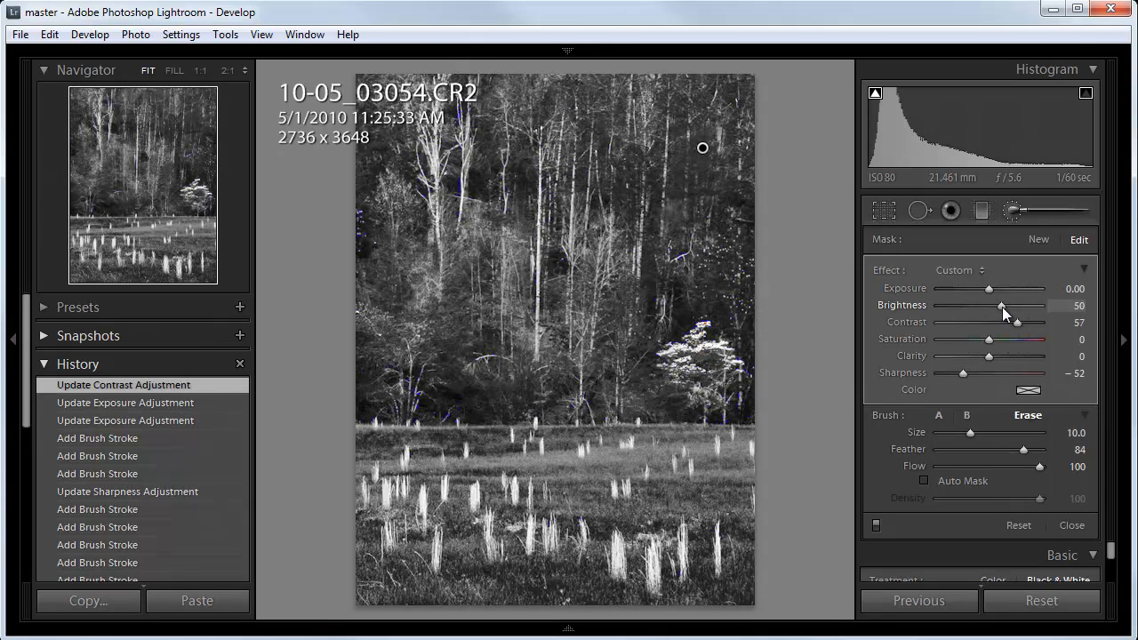
drag(1001, 307, 1000, 308)
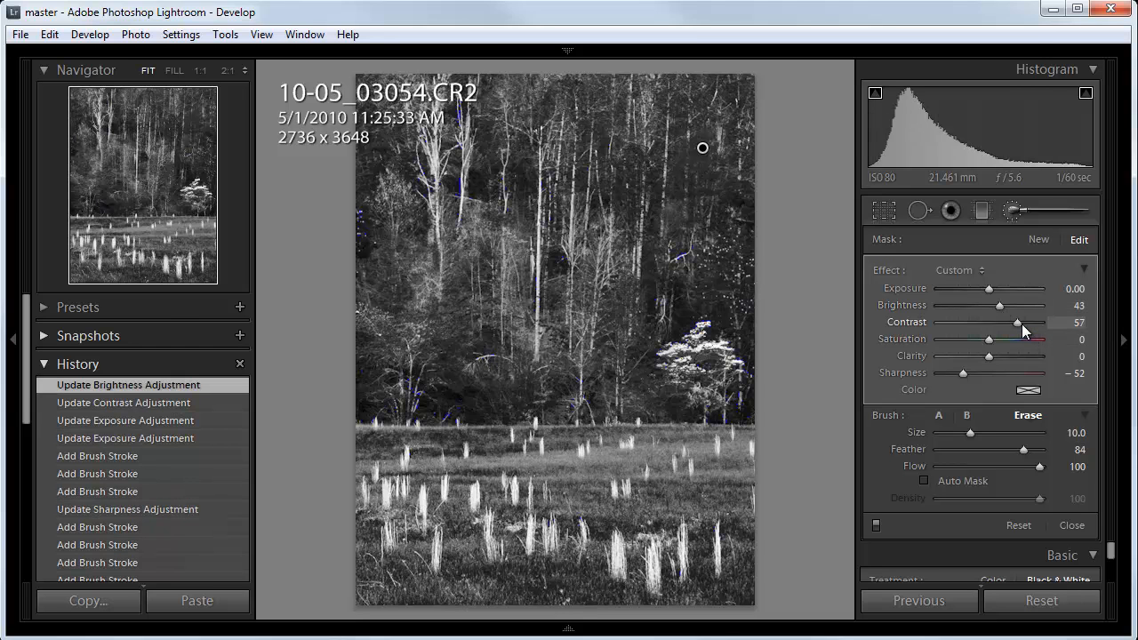
mouse_move(1019, 322)
mouse_down()
mouse_move(982, 322)
mouse_move(1021, 327)
mouse_up()
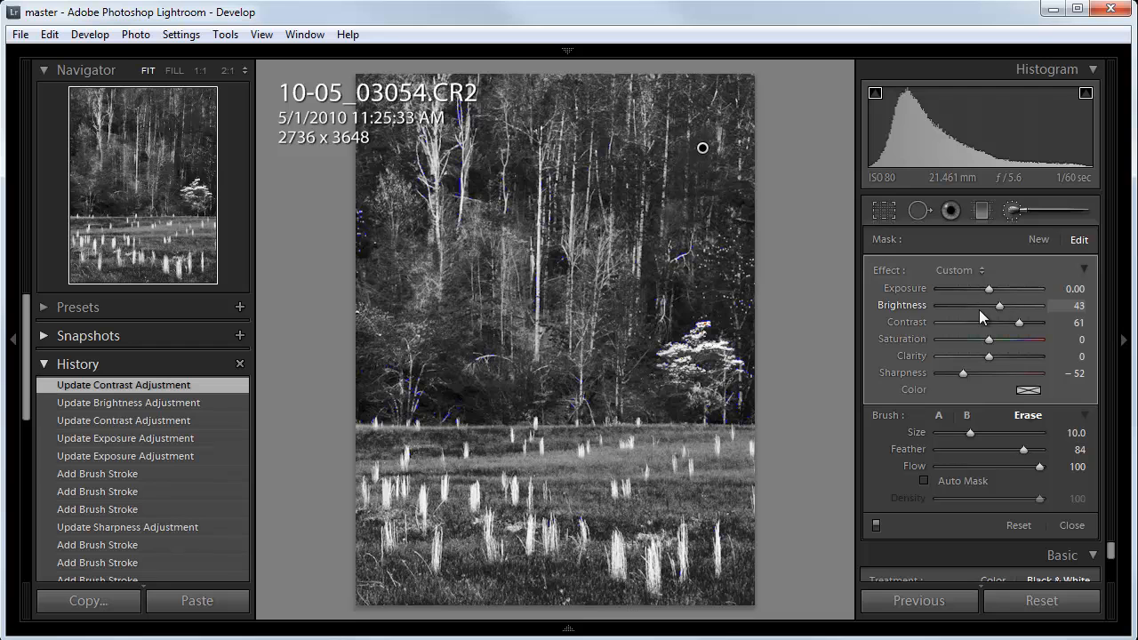
click(1013, 213)
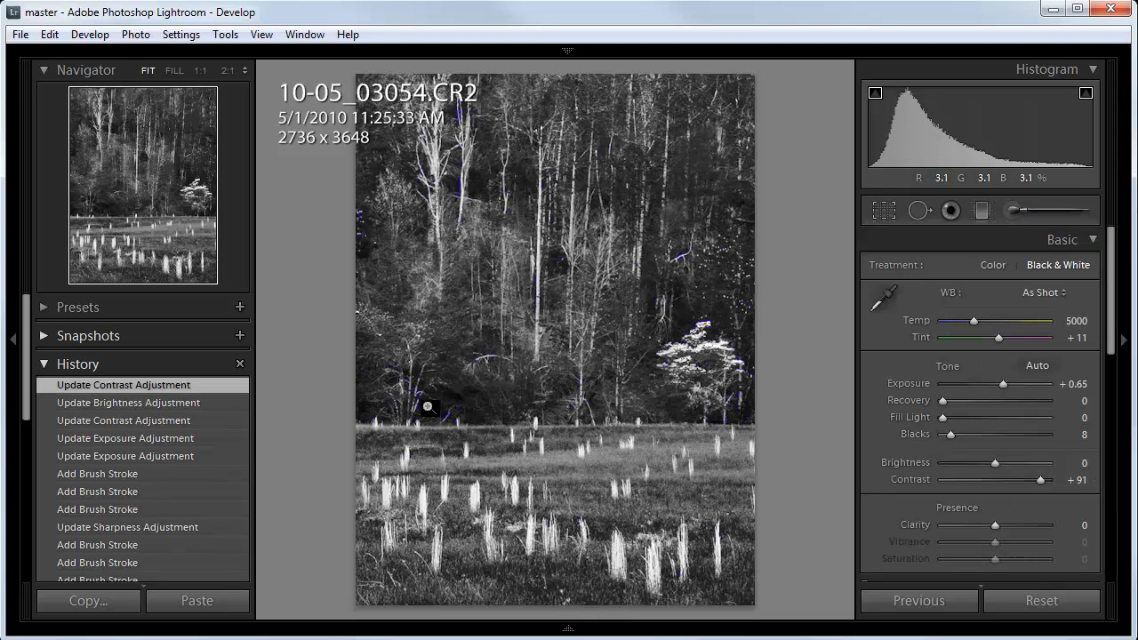
Step: Paint a new size 12.0 darkening mask around the forest's side and upper edges, and set its exposure to -0.29
click(428, 409)
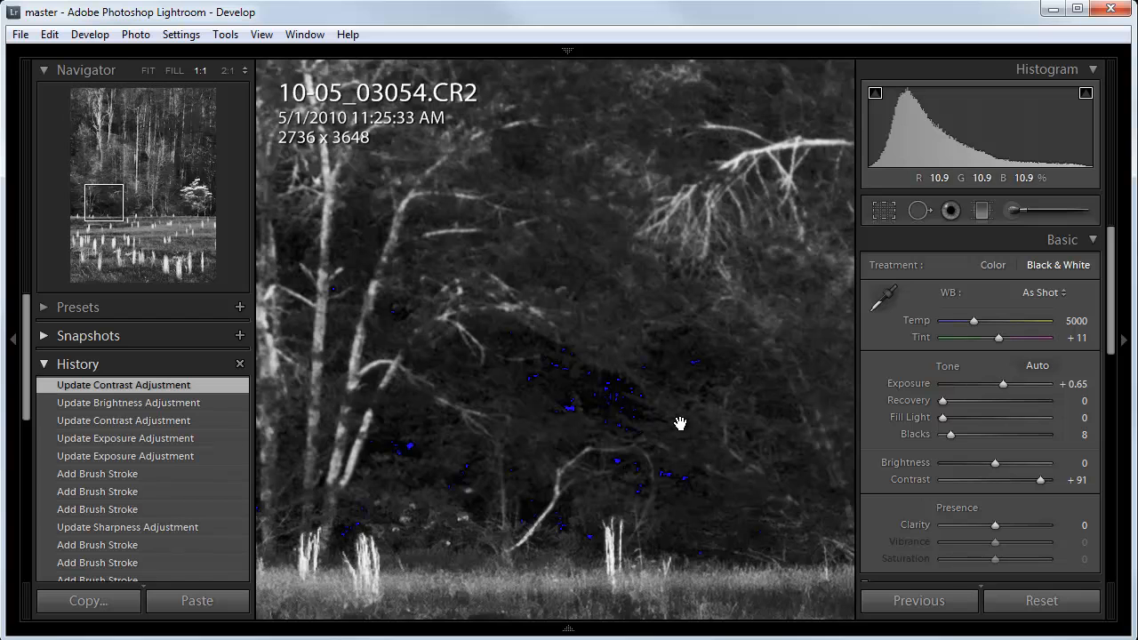
click(630, 399)
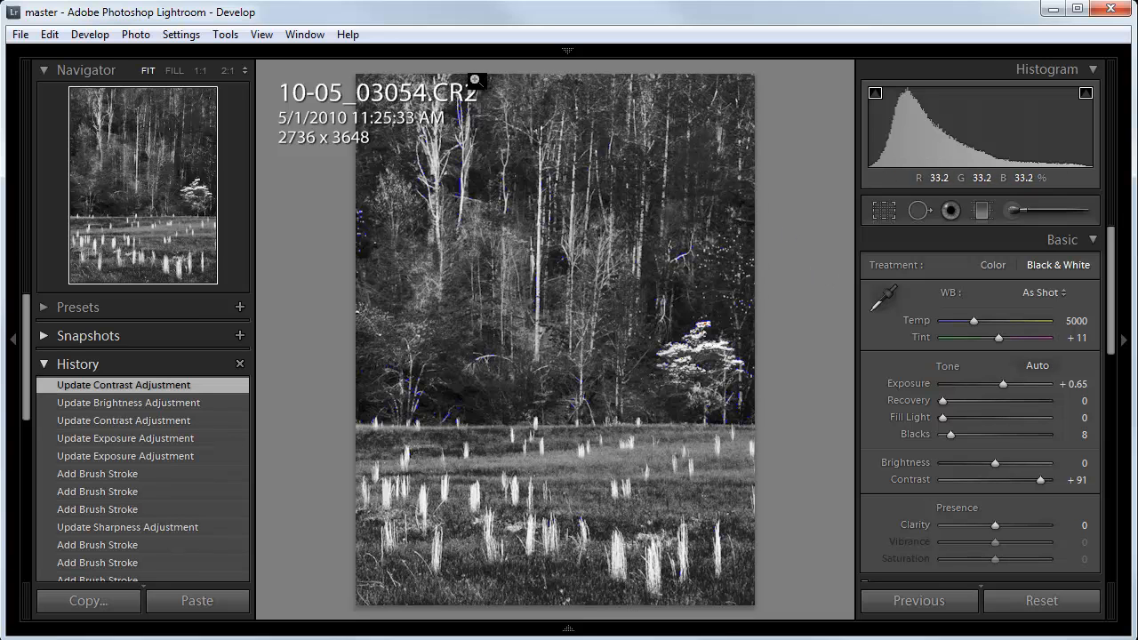
click(1012, 210)
drag(1019, 292, 1002, 293)
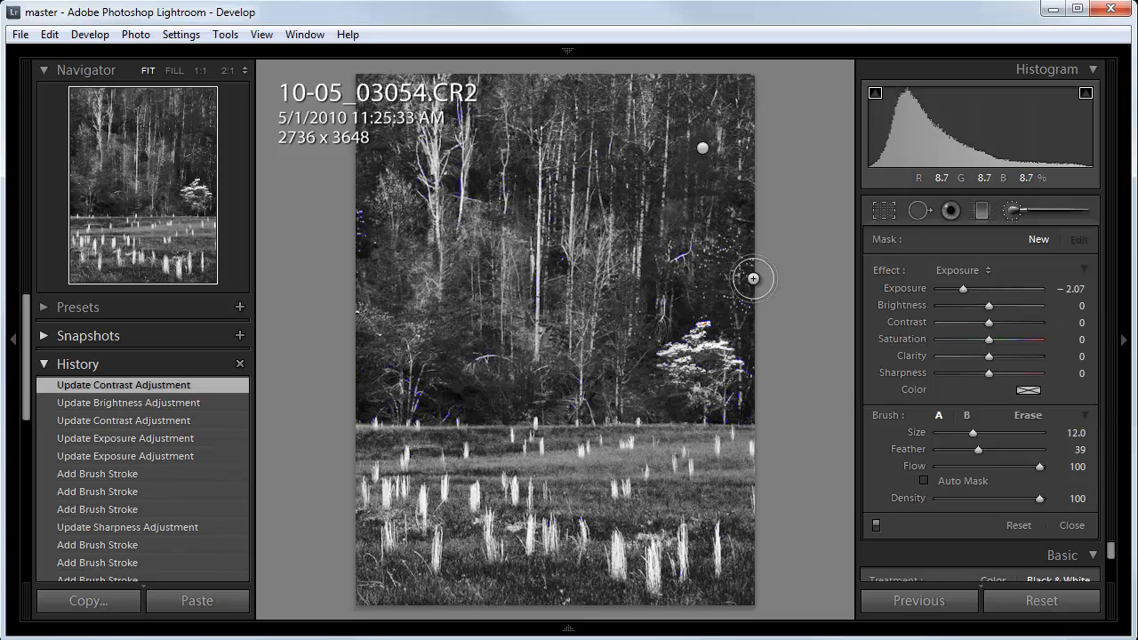
mouse_move(744, 272)
mouse_down()
mouse_move(740, 117)
mouse_move(720, 80)
mouse_move(681, 86)
mouse_move(724, 80)
mouse_move(376, 75)
mouse_move(341, 217)
mouse_move(343, 268)
mouse_move(310, 318)
mouse_up()
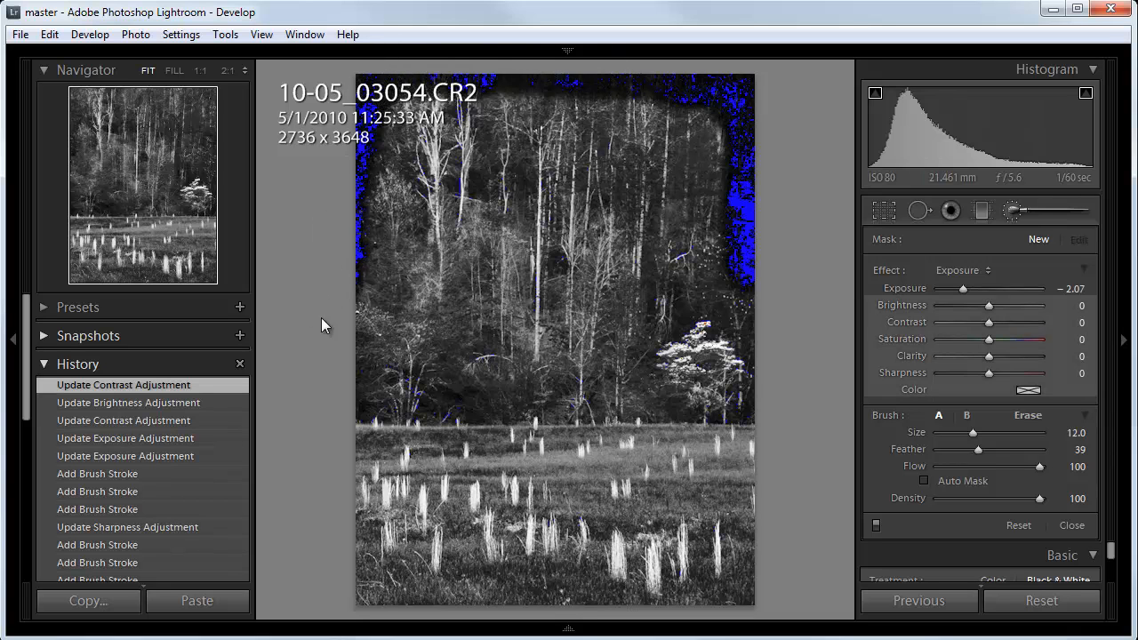
drag(963, 292, 984, 298)
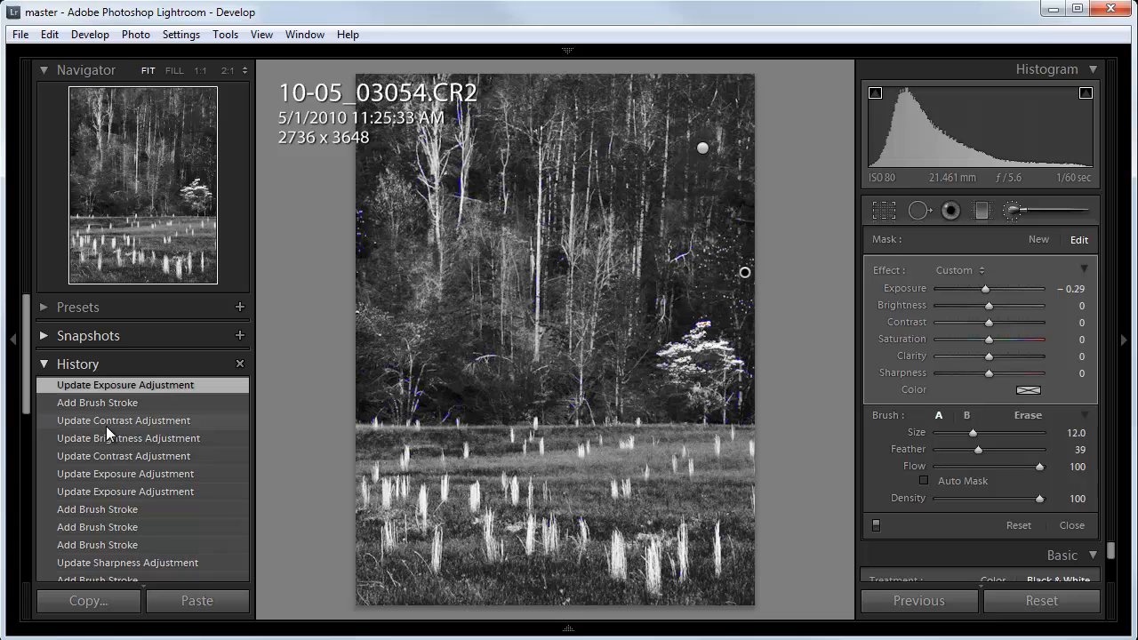
Step: Compare the history states before and after the edge darkening, return to the latest one and close the adjustment brush
click(102, 423)
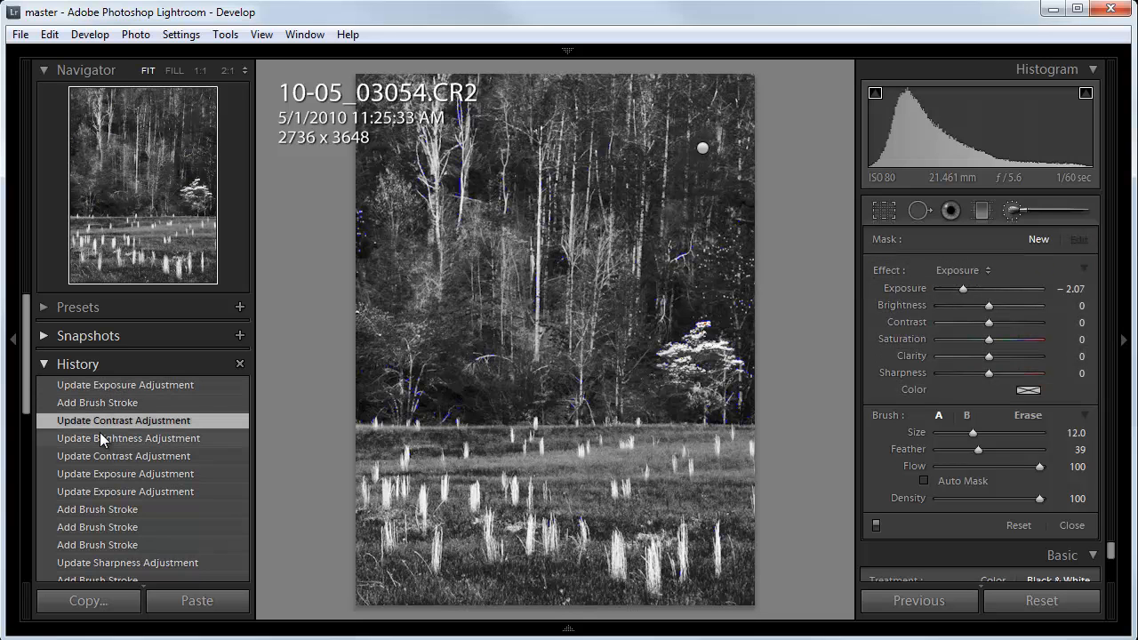
click(141, 386)
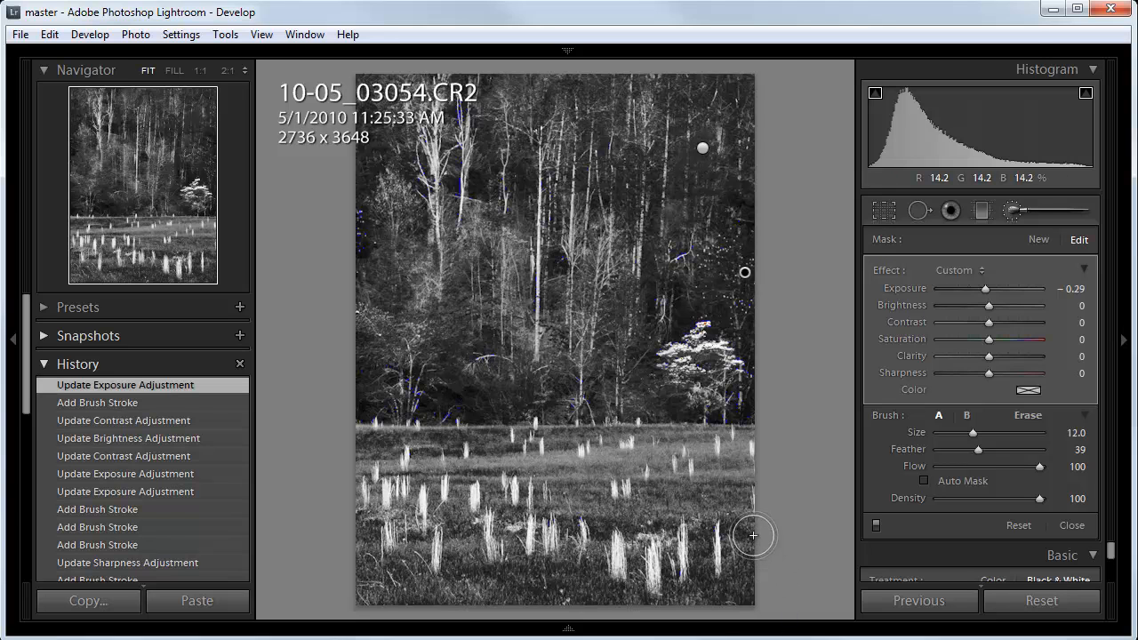
click(1018, 210)
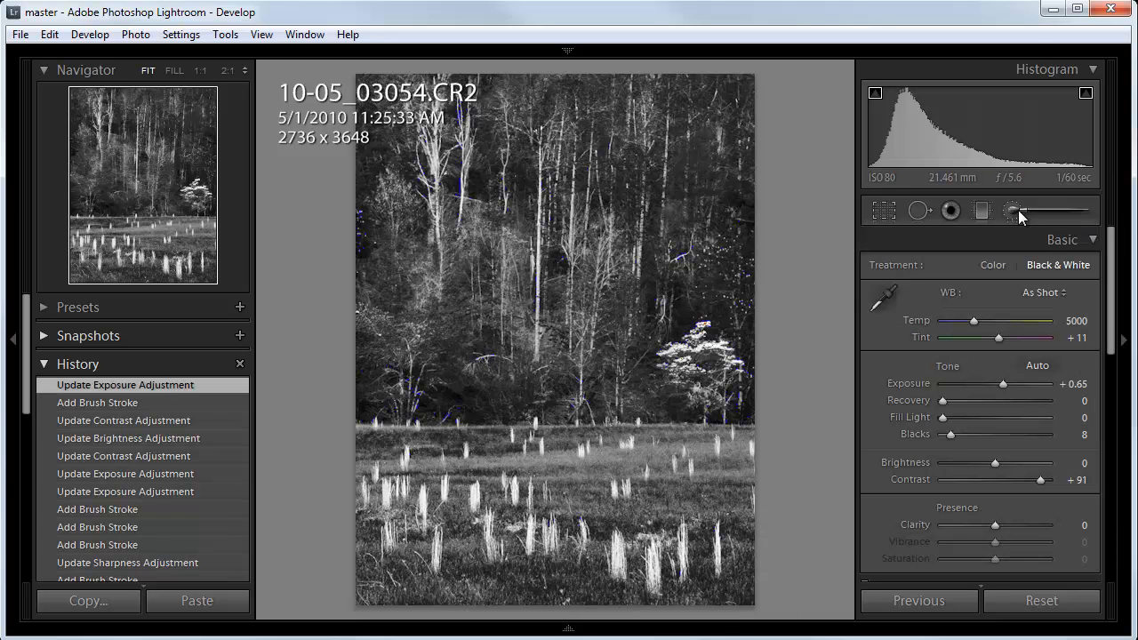
Step: Heal away the white grass tuft at the meadow's right border with a size 80 spot, sampling the plain grass beside it
click(746, 500)
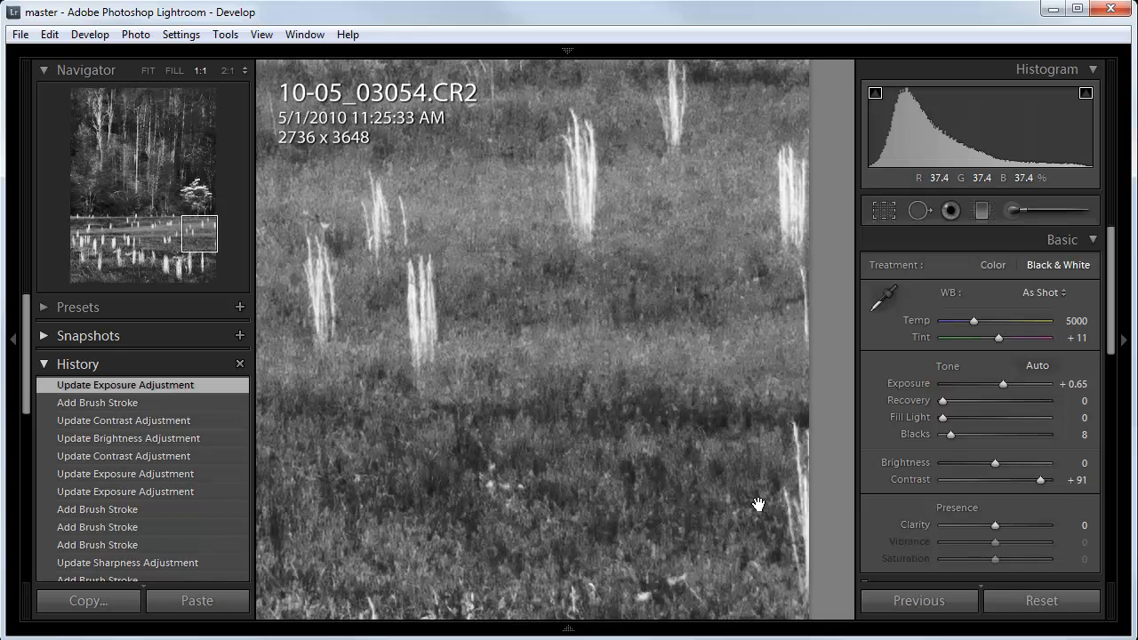
click(759, 504)
click(759, 504)
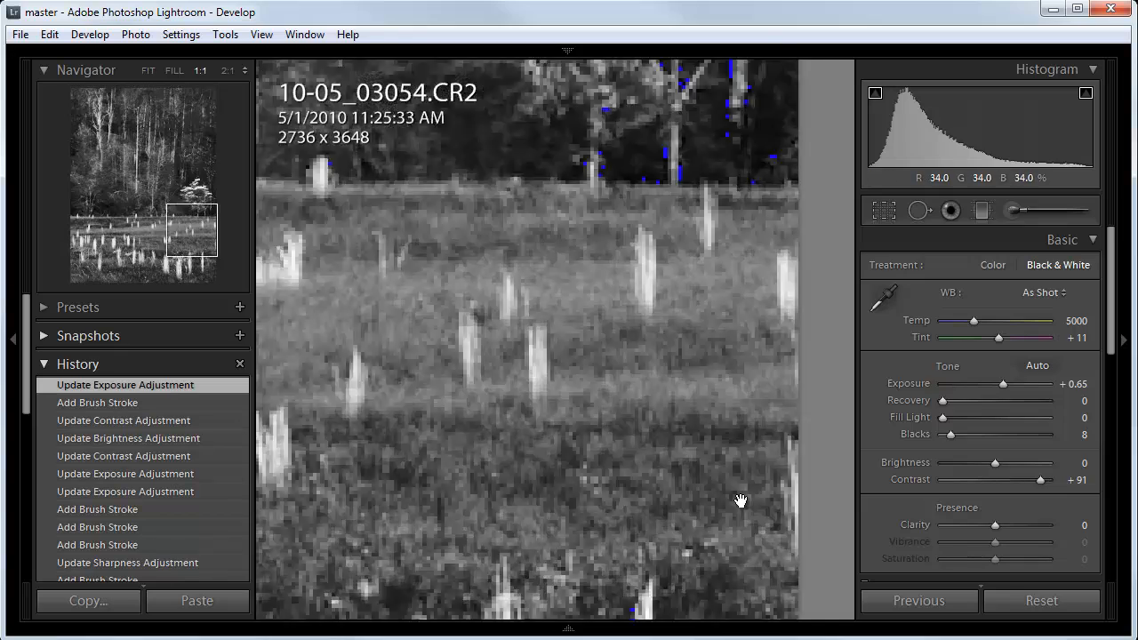
drag(704, 495, 465, 376)
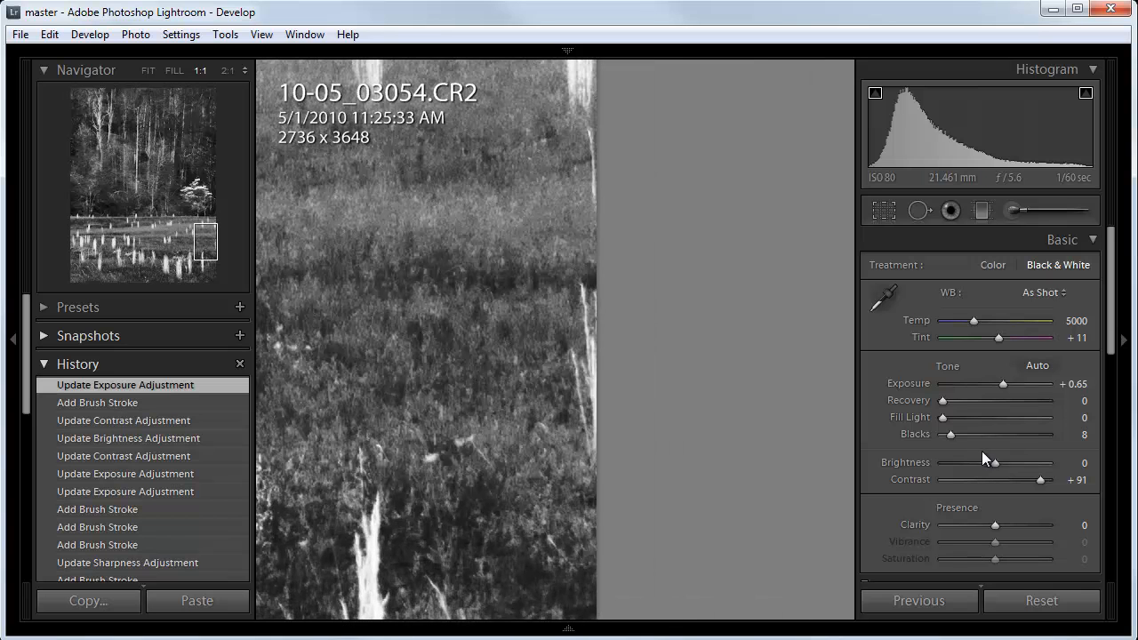
click(919, 212)
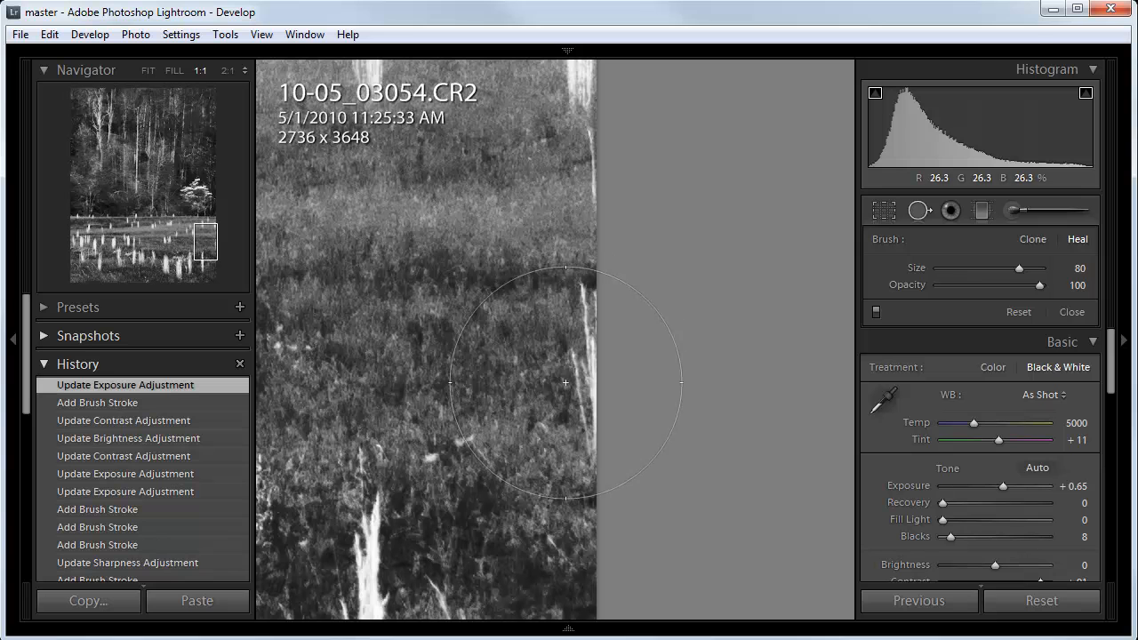
mouse_move(578, 382)
mouse_down()
mouse_move(396, 304)
mouse_move(399, 286)
mouse_move(406, 322)
mouse_up()
drag(576, 267, 575, 259)
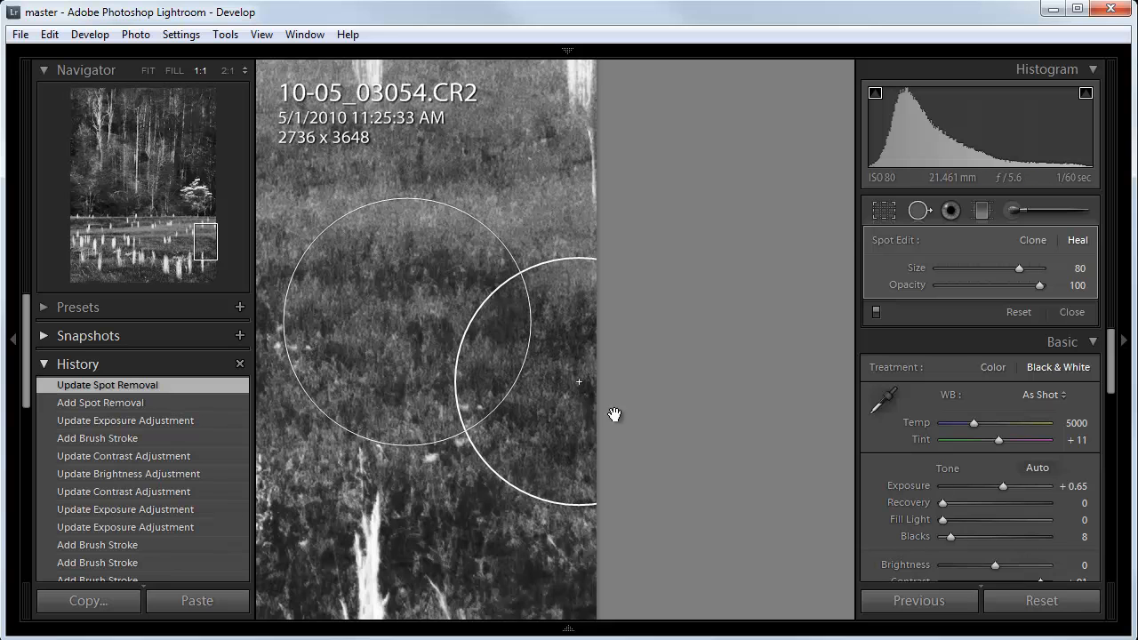
click(914, 214)
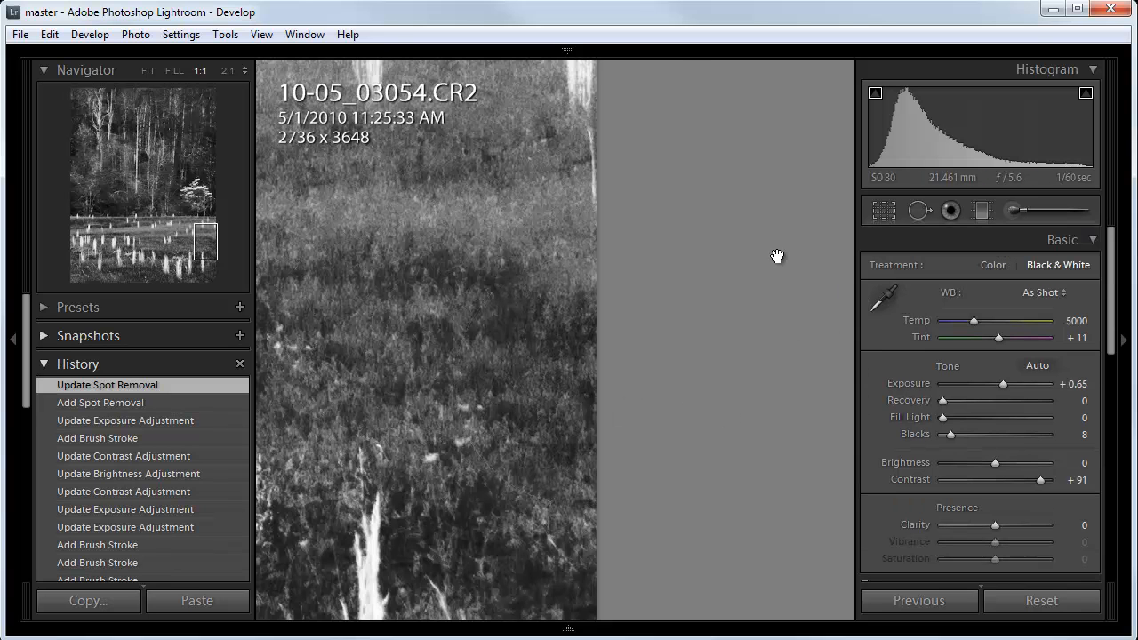
click(389, 376)
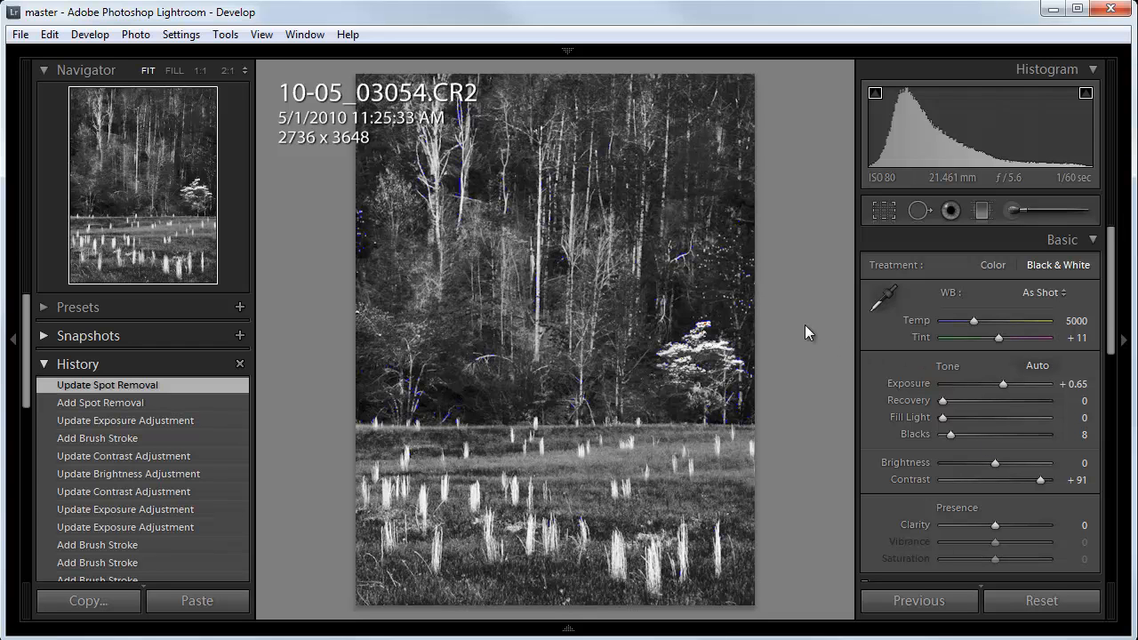
Step: Preview the original colour version of the photo from the Create Virtual Copy state at the start of the history
click(22, 362)
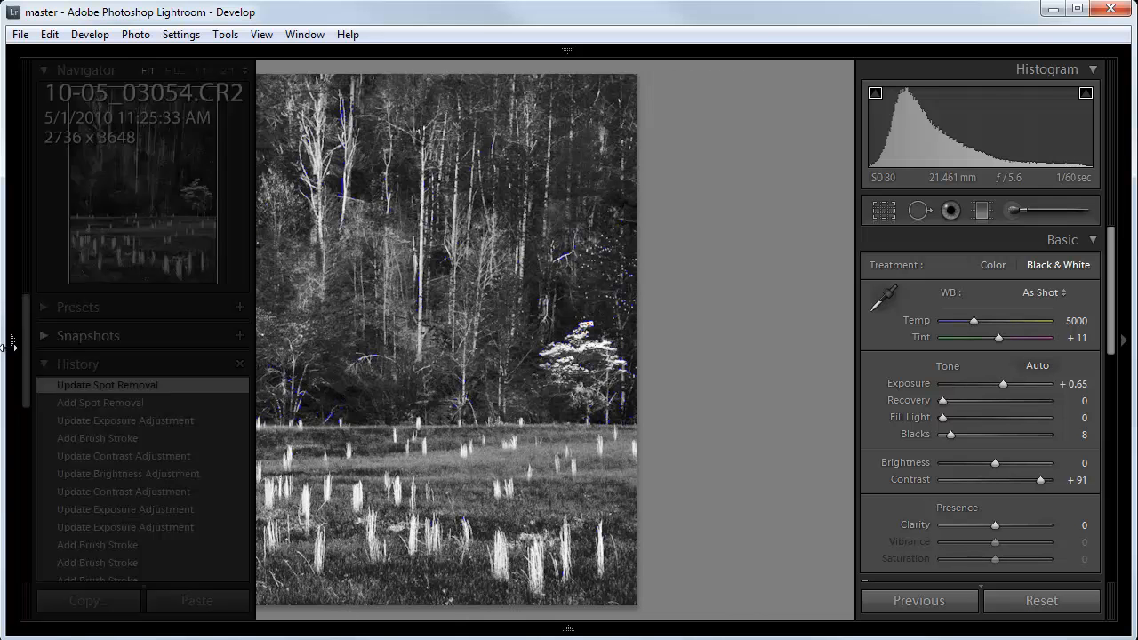
click(14, 347)
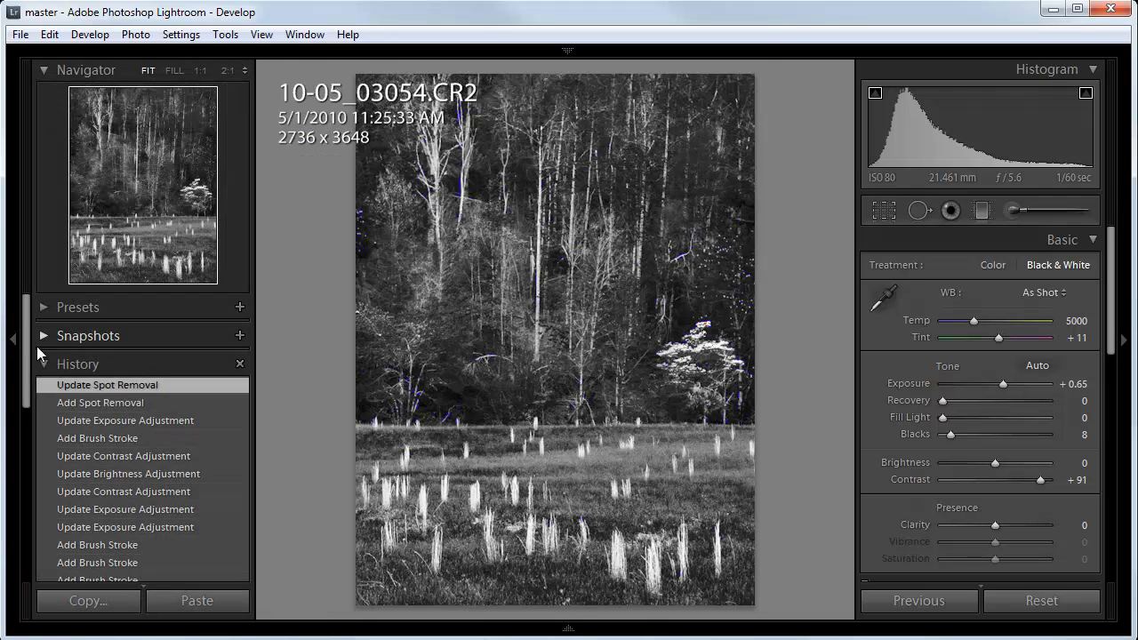
drag(26, 356, 27, 526)
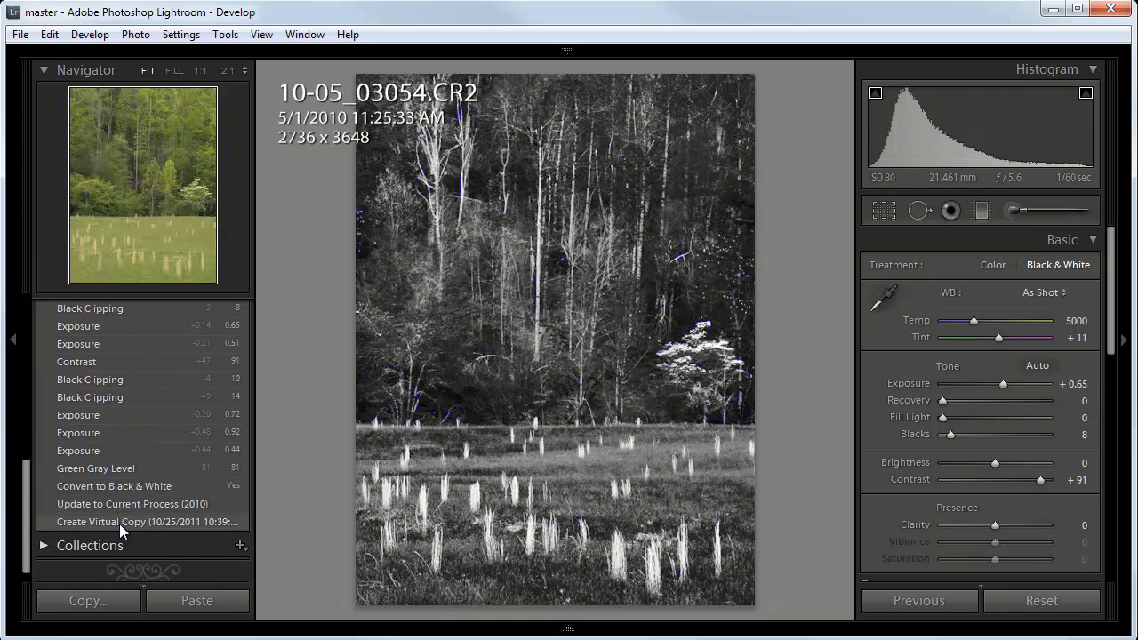